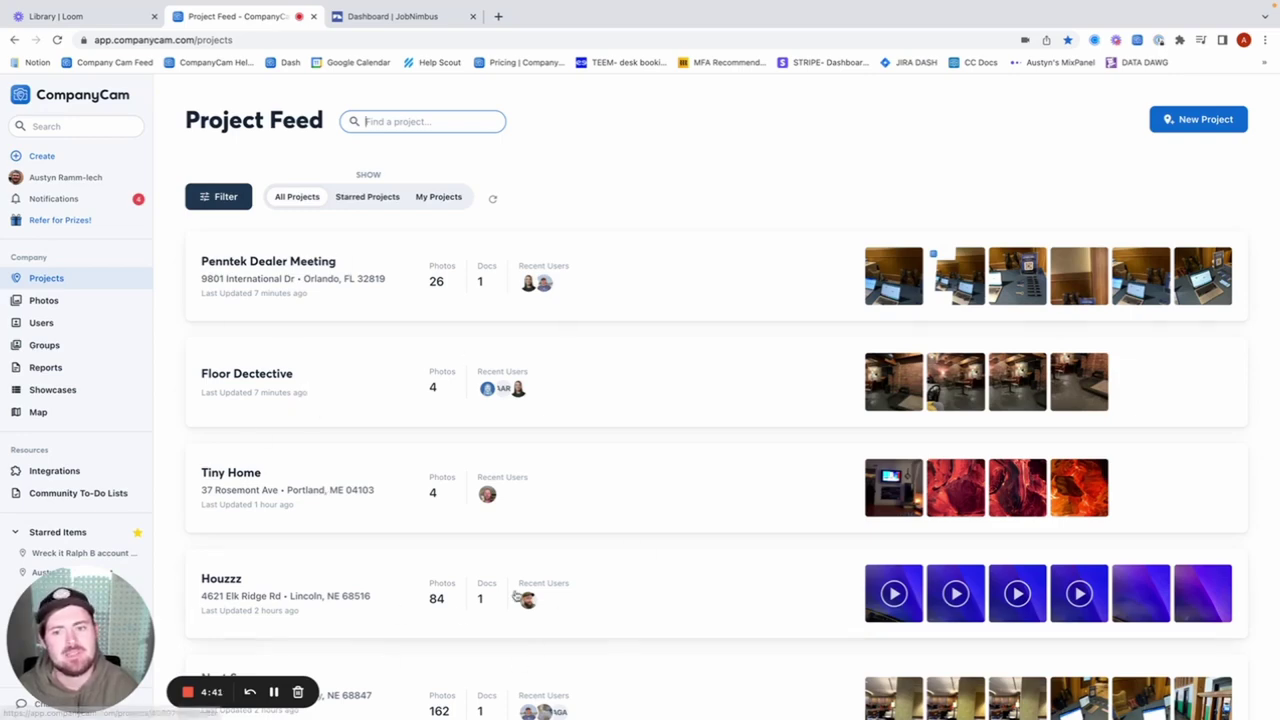
View the Penntek Dealer Meeting project's documents (Invoice.pdf), then move to the JobNimbus dashboard.
{"action": "left_click", "coordinate": [391, 305]}
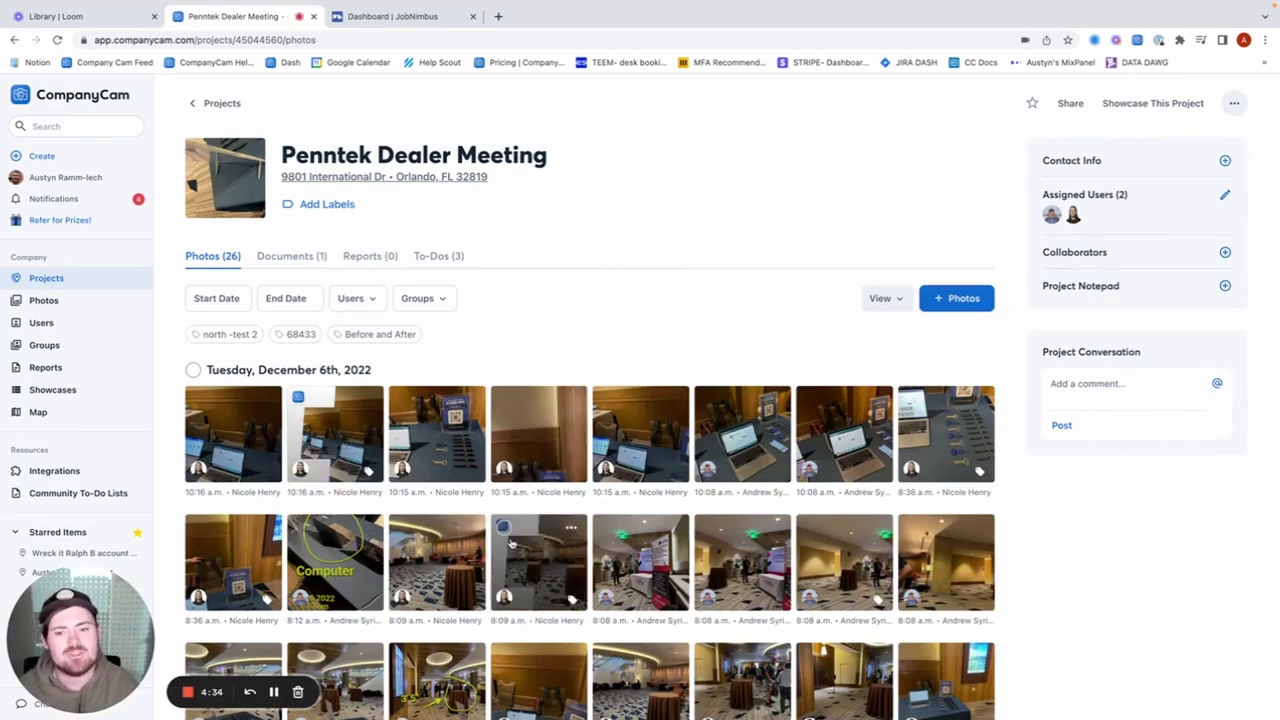
{"action": "left_click", "coordinate": [290, 257]}
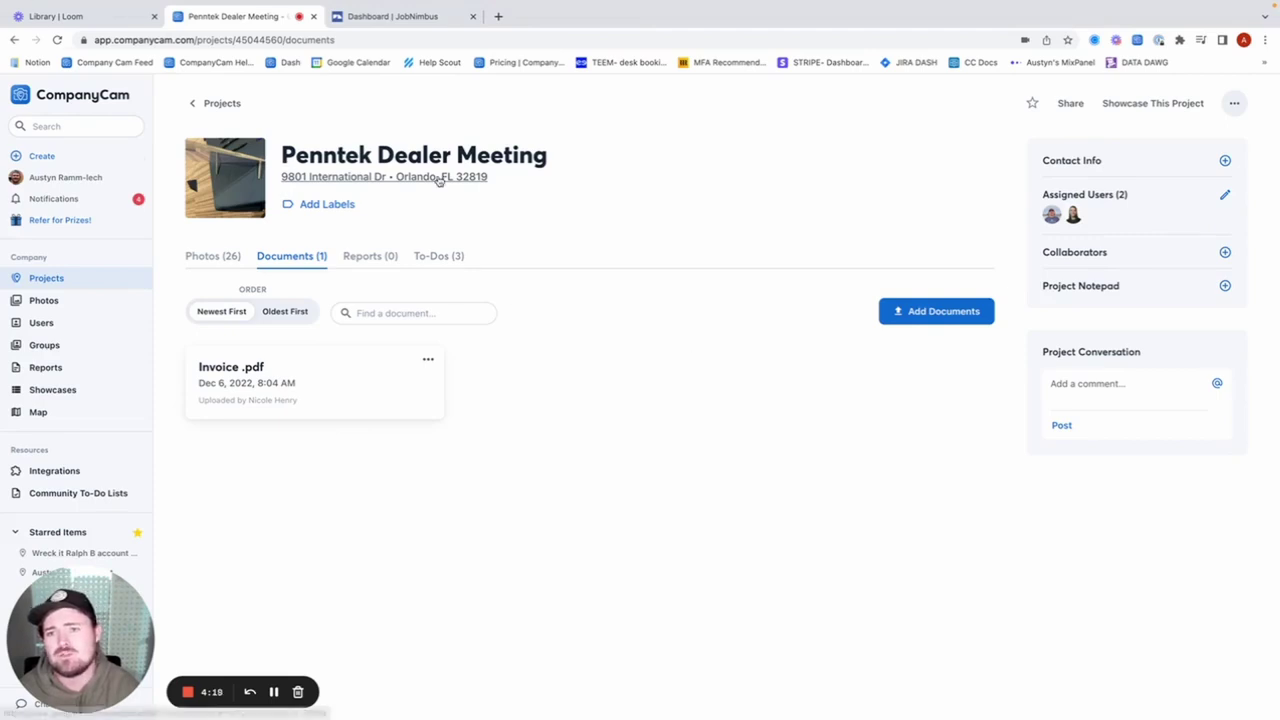
{"action": "left_click", "coordinate": [401, 25]}
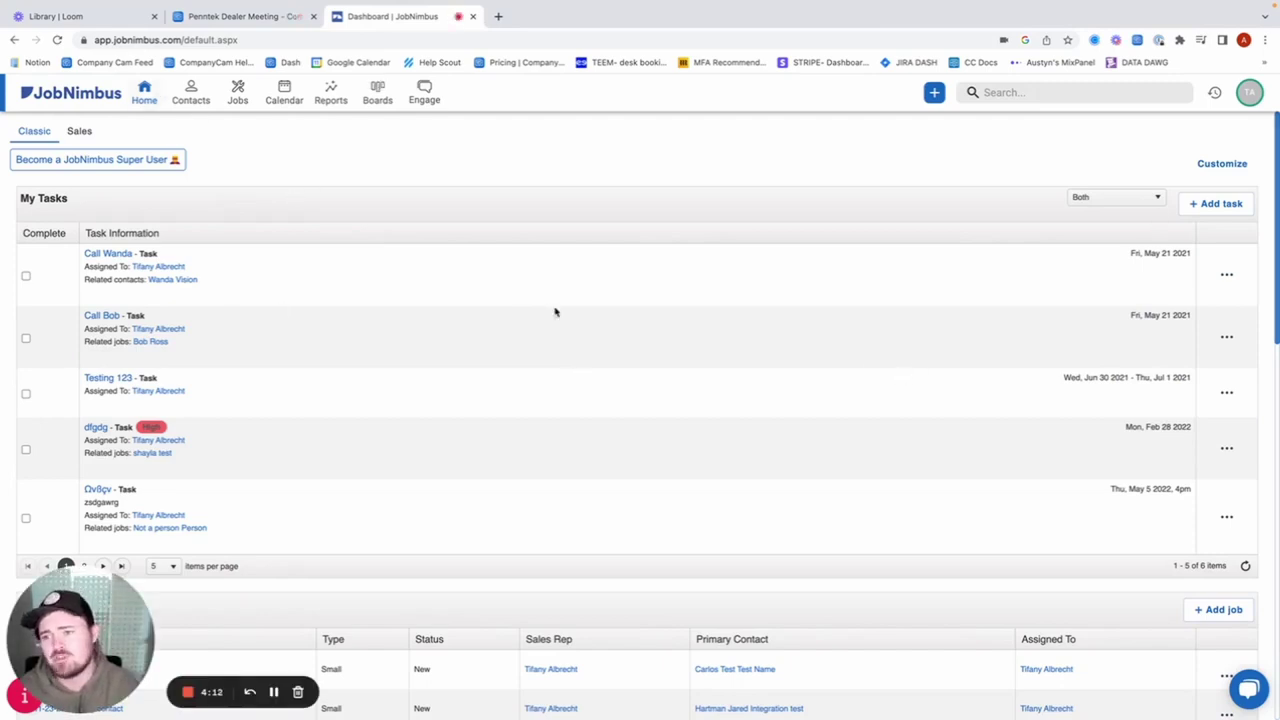
Open JobNimbus company Settings and show the API page listing the existing CompanyCam keys.
{"action": "left_click", "coordinate": [1247, 95]}
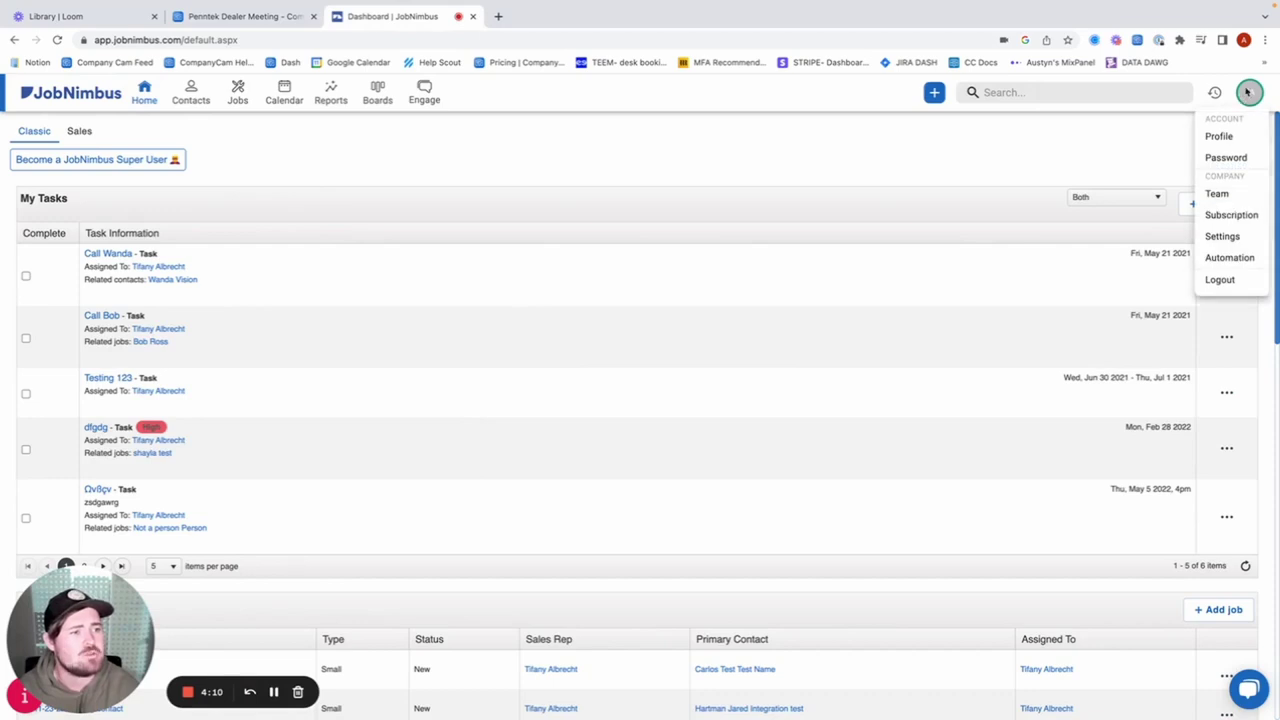
{"action": "left_click", "coordinate": [1222, 237]}
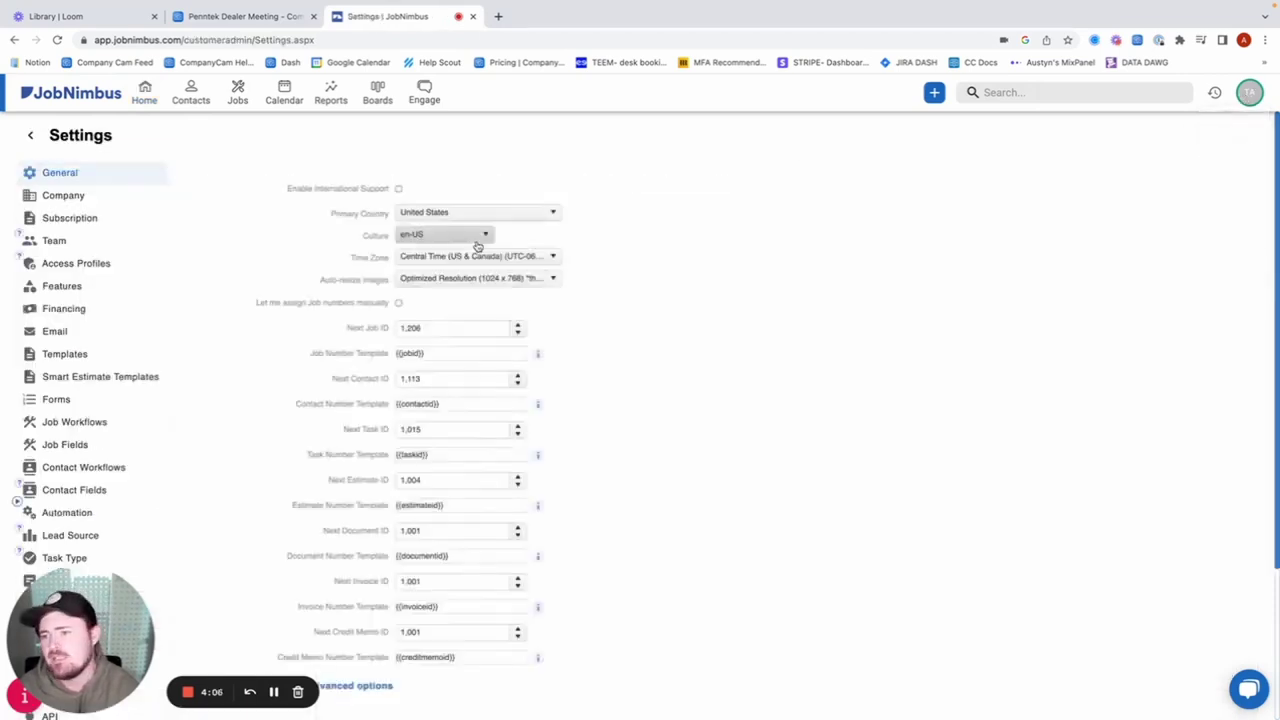
{"action": "scroll", "coordinate": [161, 318], "scroll_direction": "down", "scroll_amount": 2}
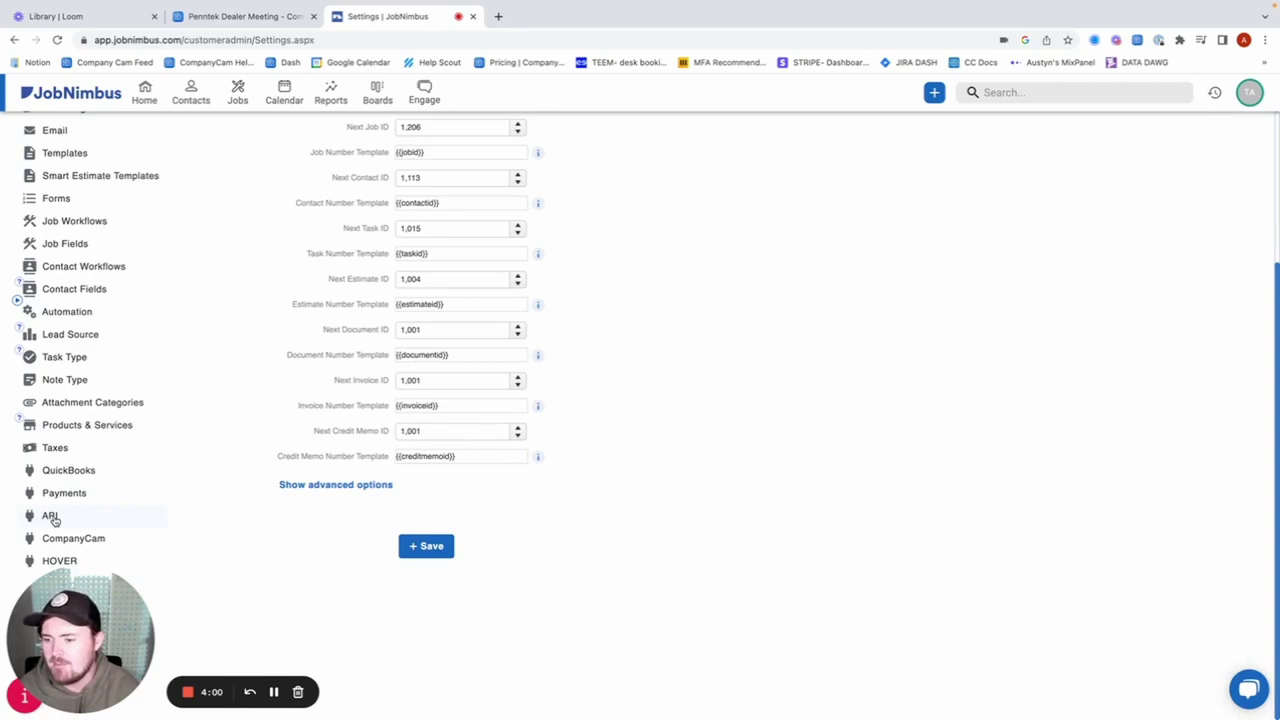
{"action": "left_click", "coordinate": [50, 516]}
{"action": "scroll", "coordinate": [620, 462], "scroll_direction": "up", "scroll_amount": 2}
{"action": "scroll", "coordinate": [620, 462], "scroll_direction": "down", "scroll_amount": 1}
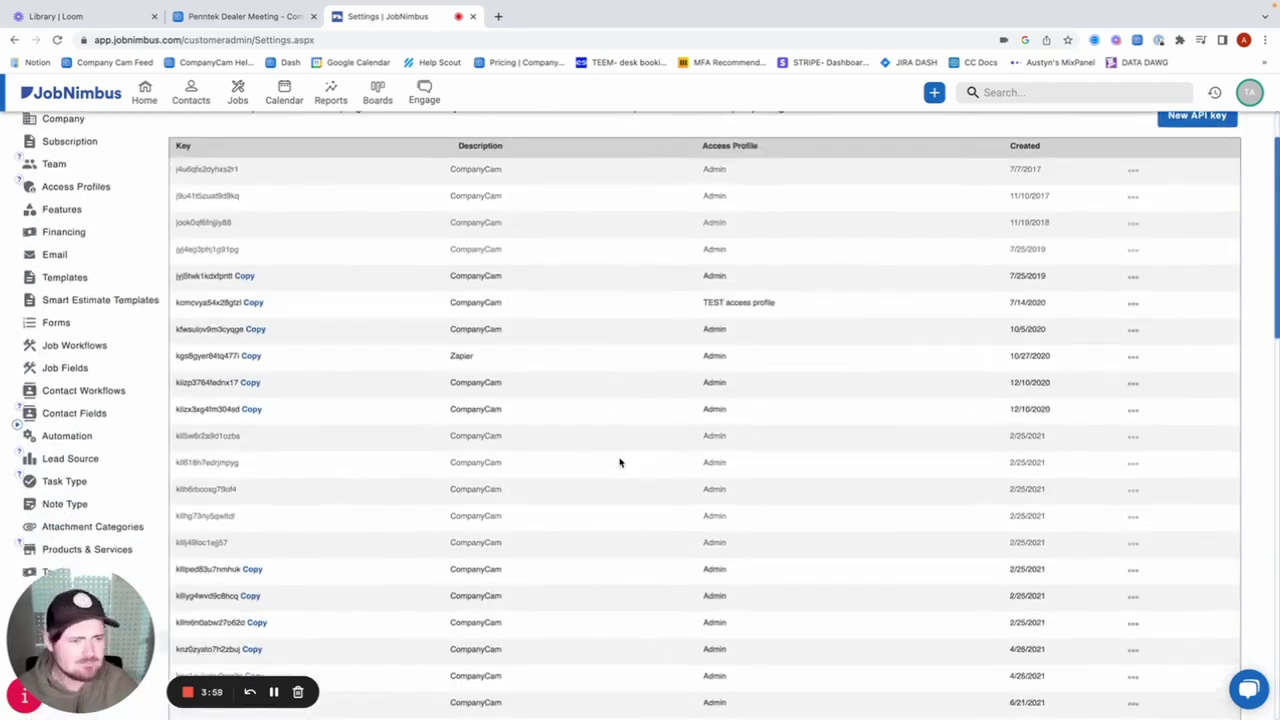
{"action": "scroll", "coordinate": [620, 462], "scroll_direction": "up", "scroll_amount": 1}
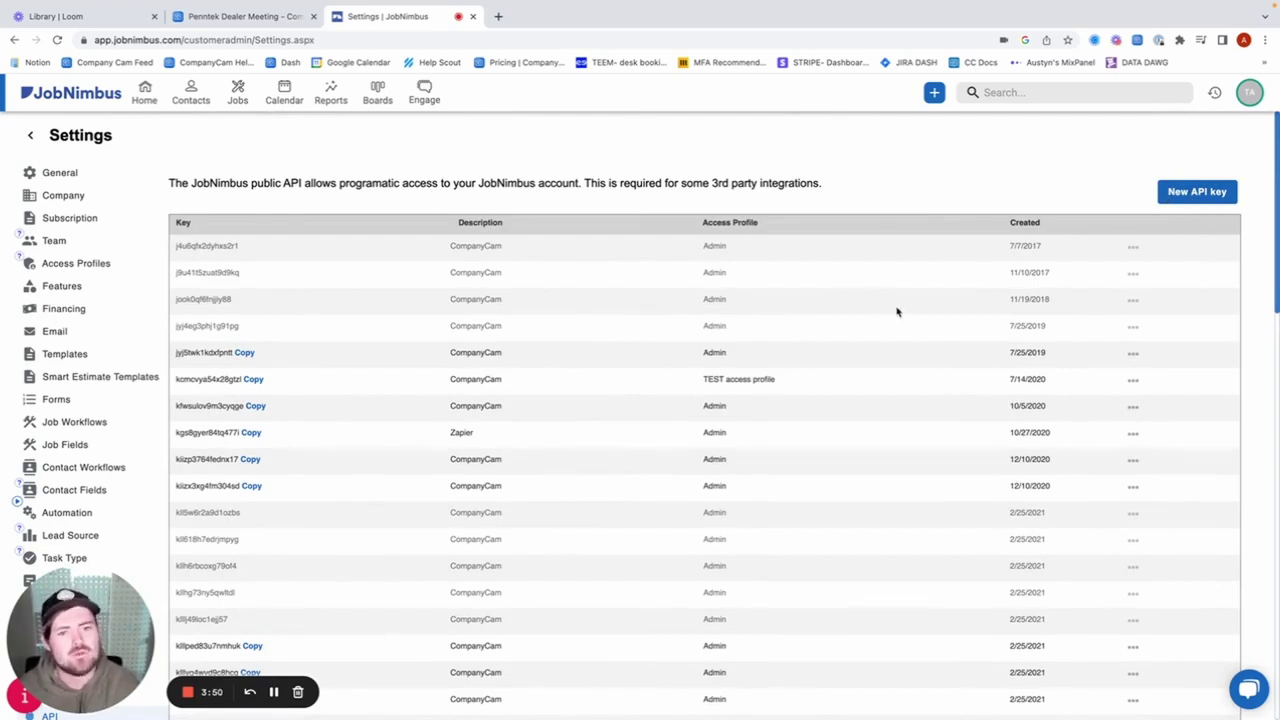
Add a JobNimbus API key described as CompanyCam with the Admin access profile and save it.
{"action": "left_click", "coordinate": [1193, 191]}
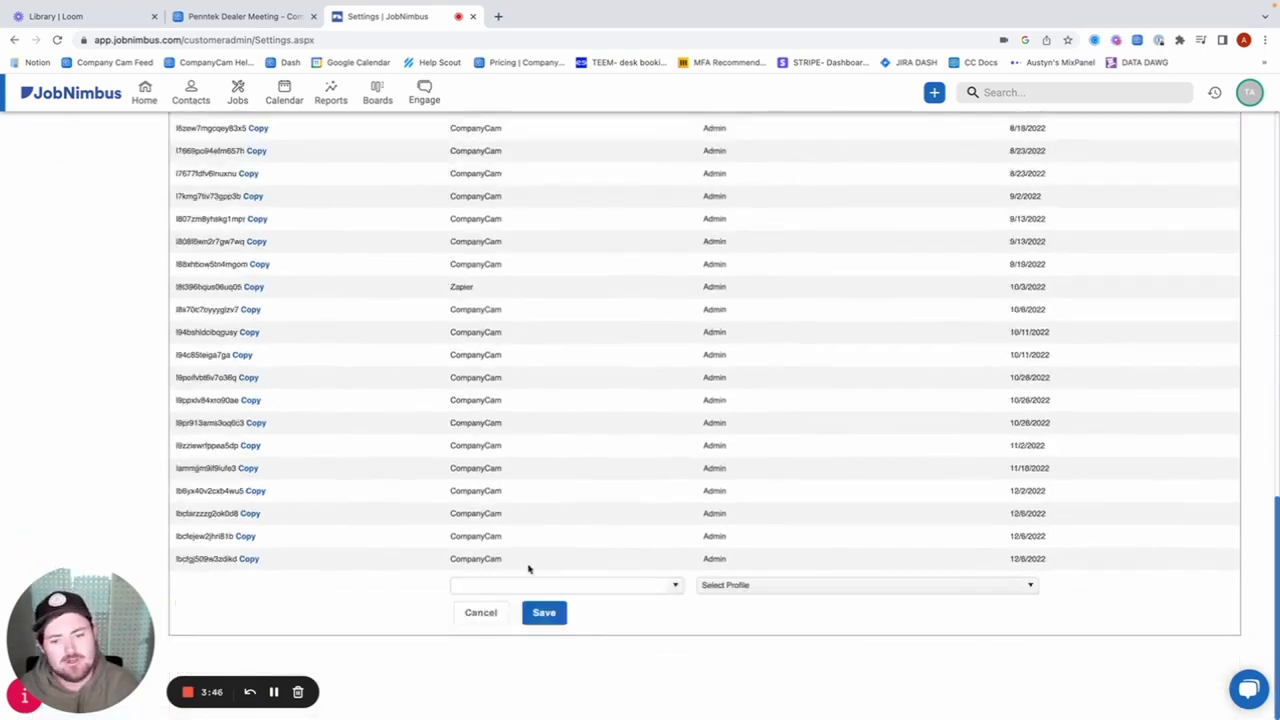
{"action": "left_click", "coordinate": [543, 585]}
{"action": "left_click", "coordinate": [678, 587]}
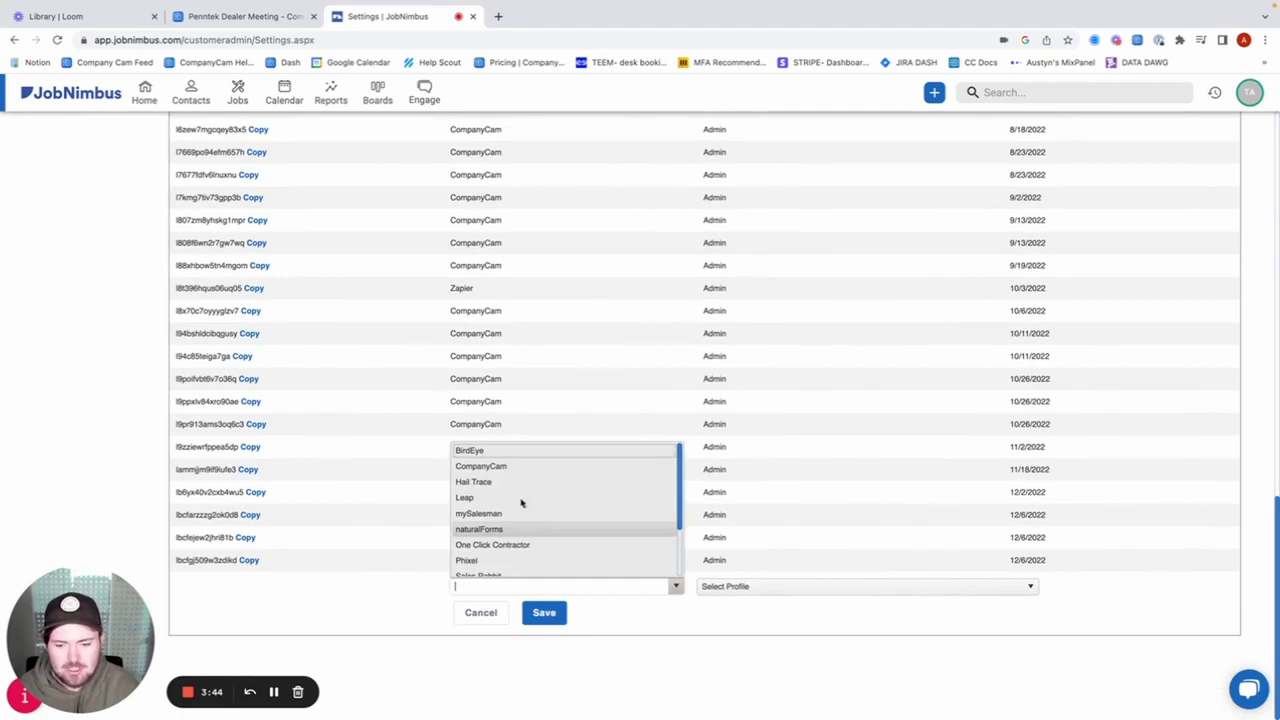
{"action": "left_click", "coordinate": [505, 468]}
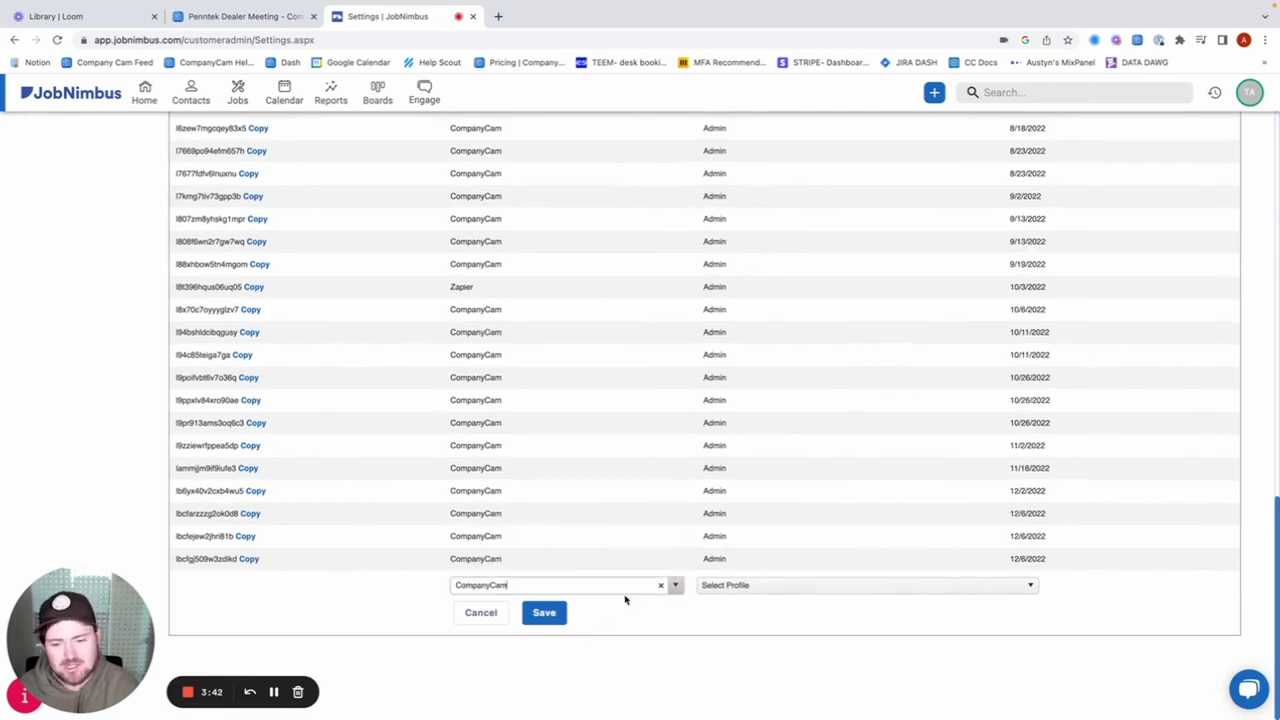
{"action": "left_click", "coordinate": [826, 591]}
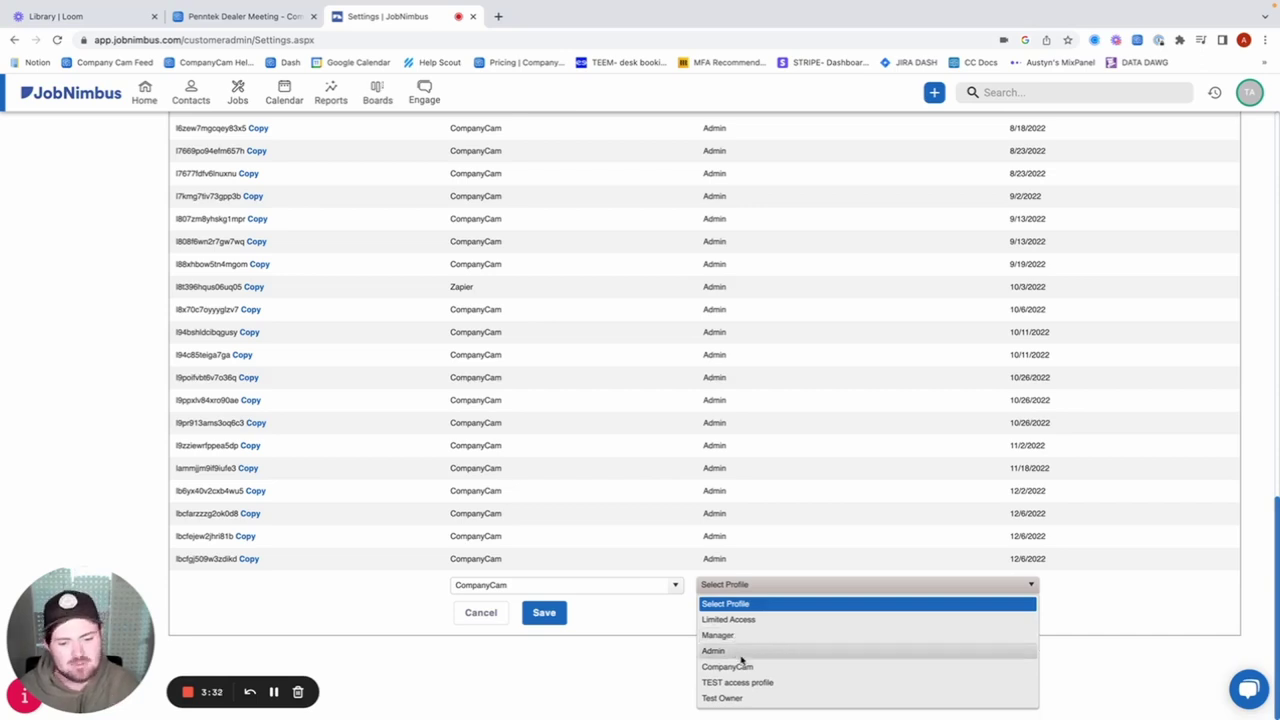
{"action": "left_click", "coordinate": [740, 652]}
{"action": "left_click", "coordinate": [544, 613]}
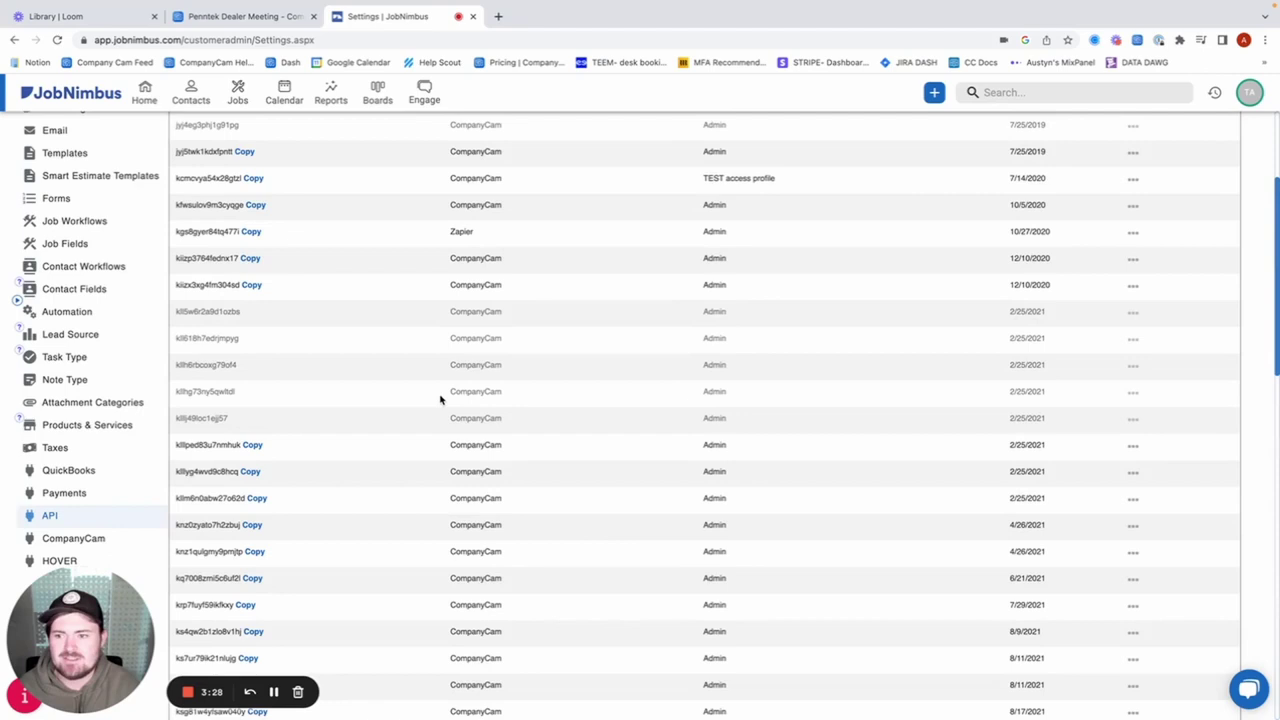
{"action": "scroll", "coordinate": [443, 400], "scroll_direction": "down", "scroll_amount": 10}
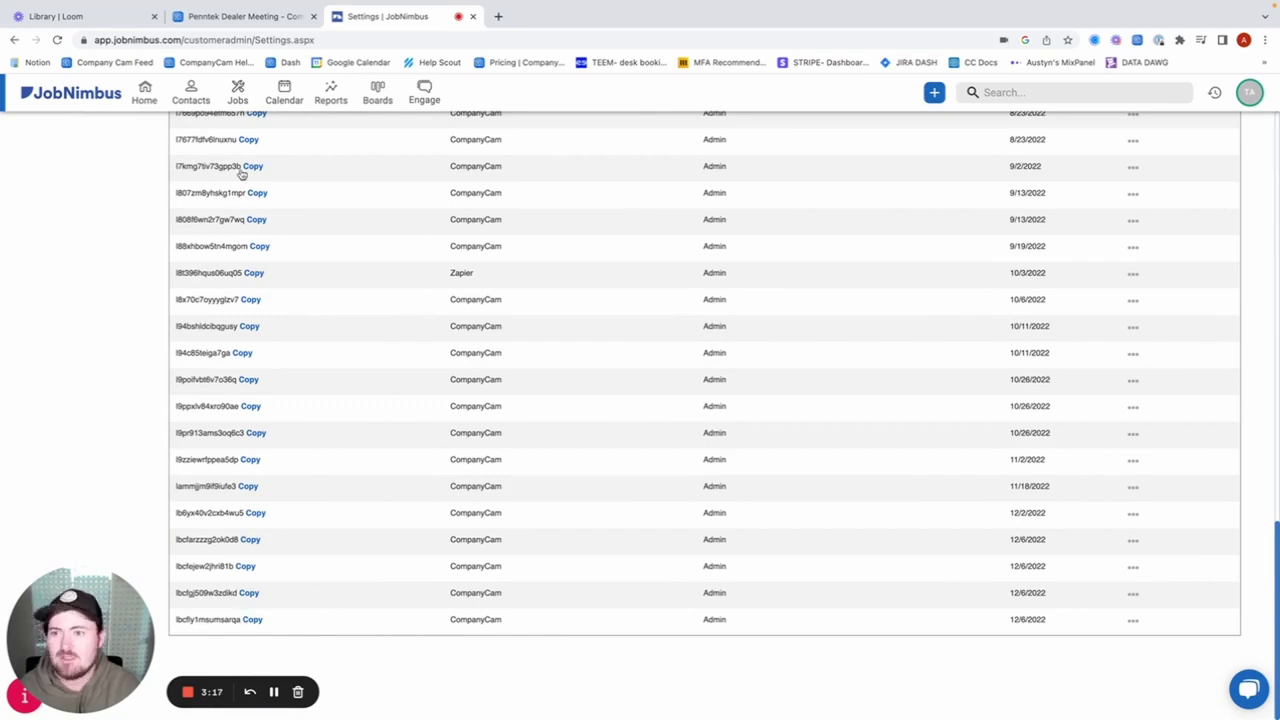
Return to CompanyCam and go to its Integrations page.
{"action": "left_click", "coordinate": [236, 18]}
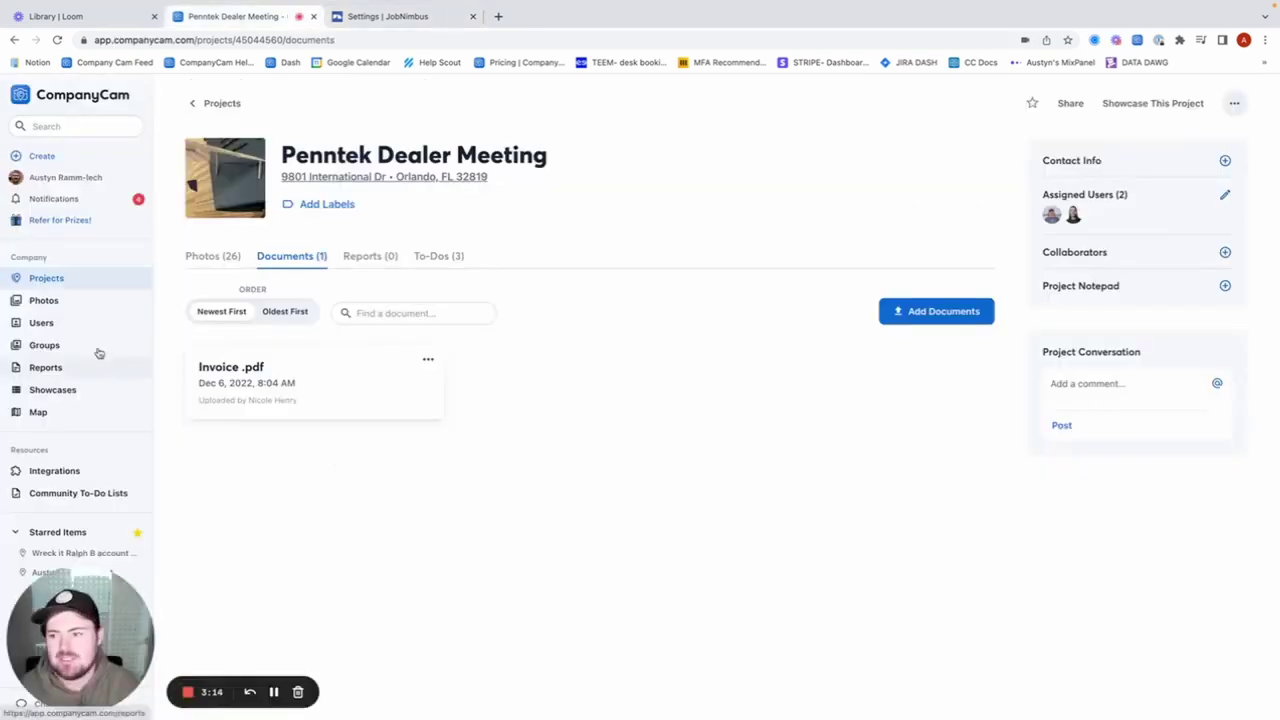
{"action": "left_click", "coordinate": [71, 277]}
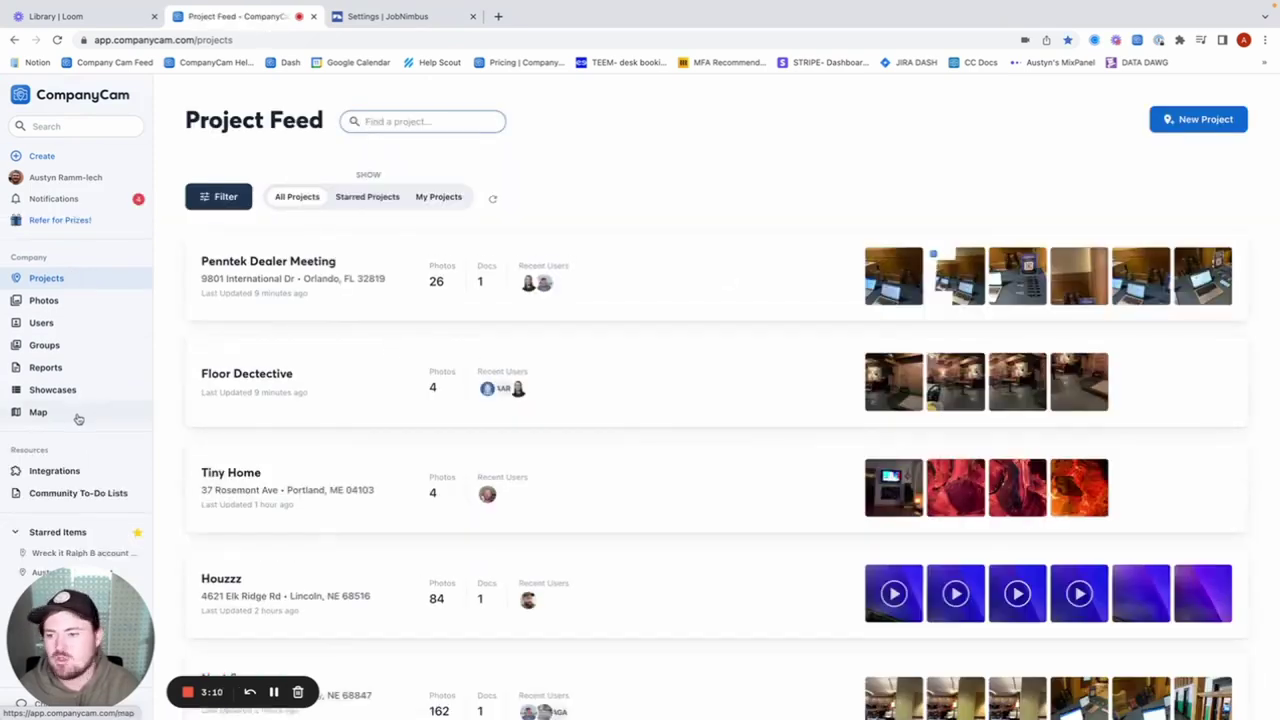
{"action": "scroll", "coordinate": [77, 430], "scroll_direction": "down", "scroll_amount": 1}
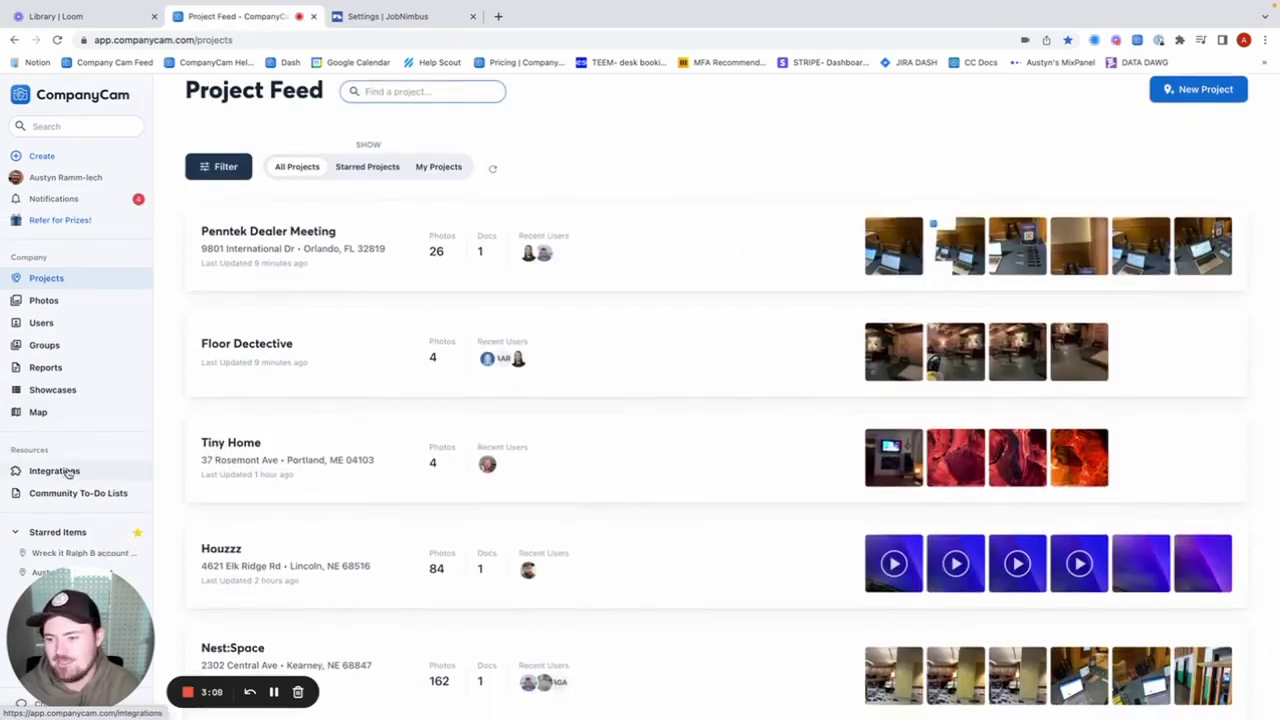
{"action": "left_click", "coordinate": [58, 474]}
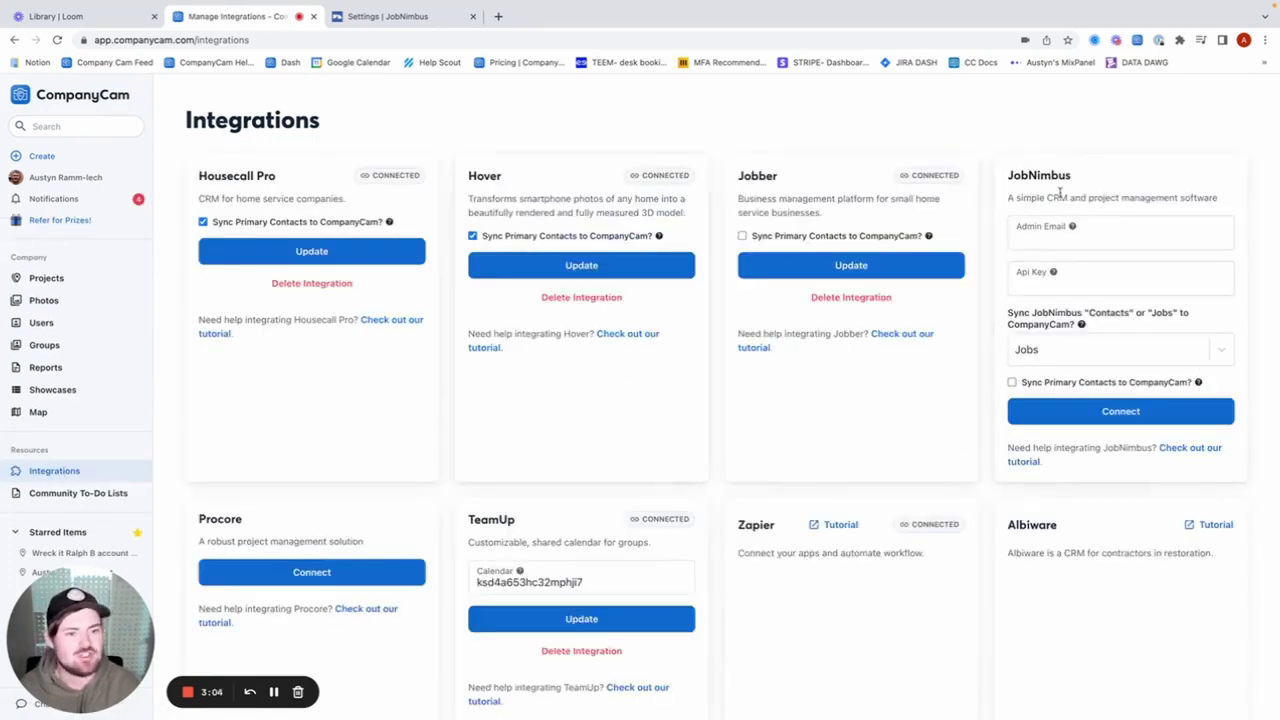
{"action": "scroll", "coordinate": [640, 290], "scroll_direction": "down", "scroll_amount": 1}
{"action": "scroll", "coordinate": [857, 268], "scroll_direction": "up", "scroll_amount": 1}
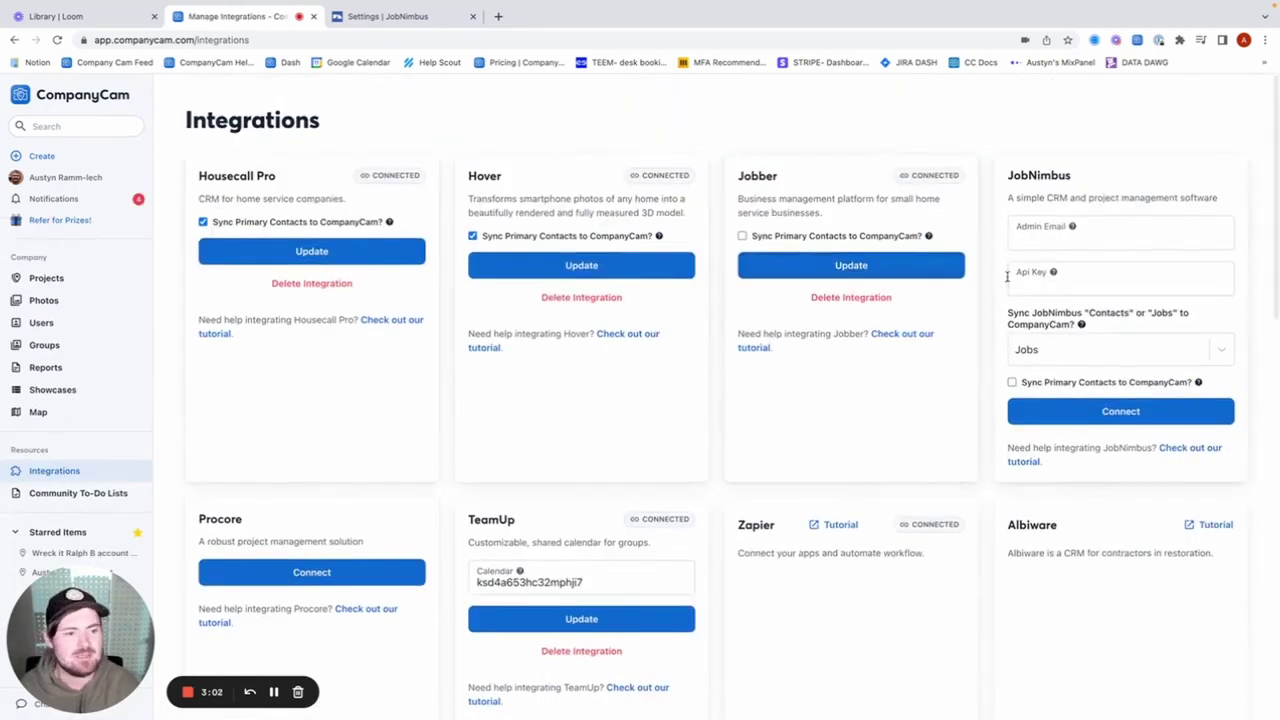
Paste the JobNimbus API key into the Api Key field and enter the admin's e-mail address.
{"action": "left_click", "coordinate": [1066, 285]}
{"action": "scroll", "coordinate": [1066, 270], "scroll_direction": "down", "scroll_amount": 1}
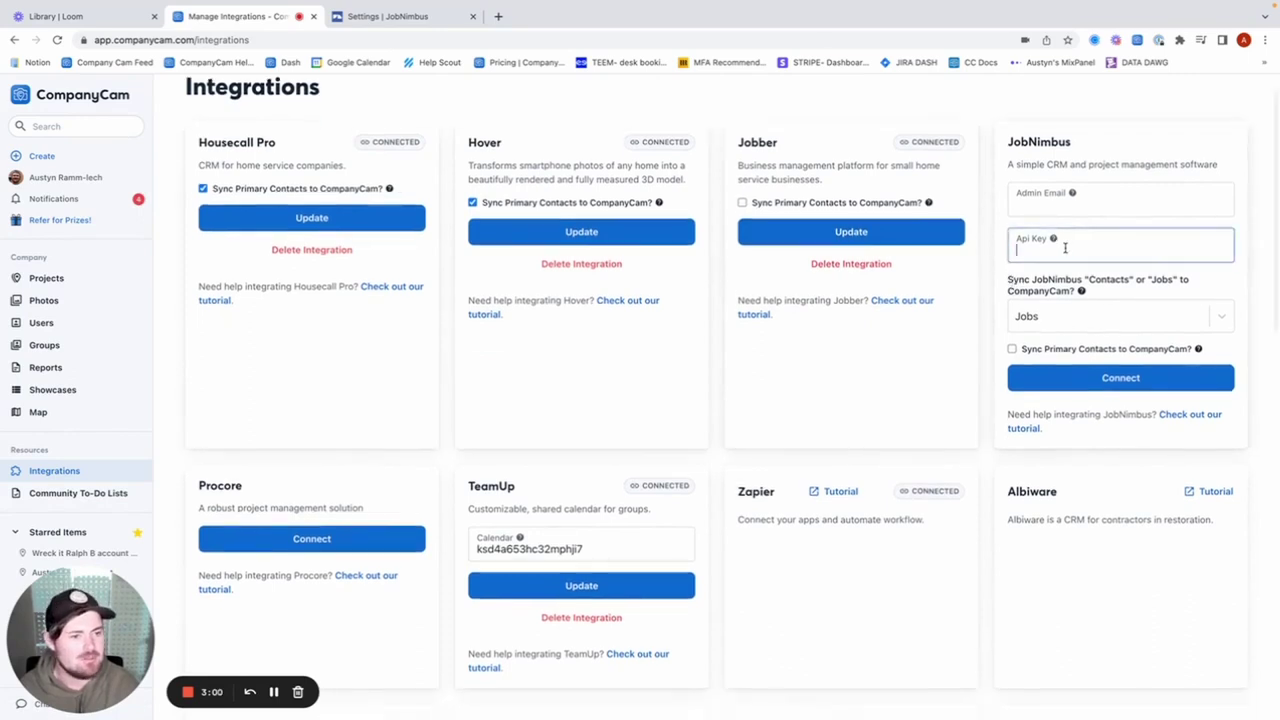
{"action": "right_click", "coordinate": [1066, 253]}
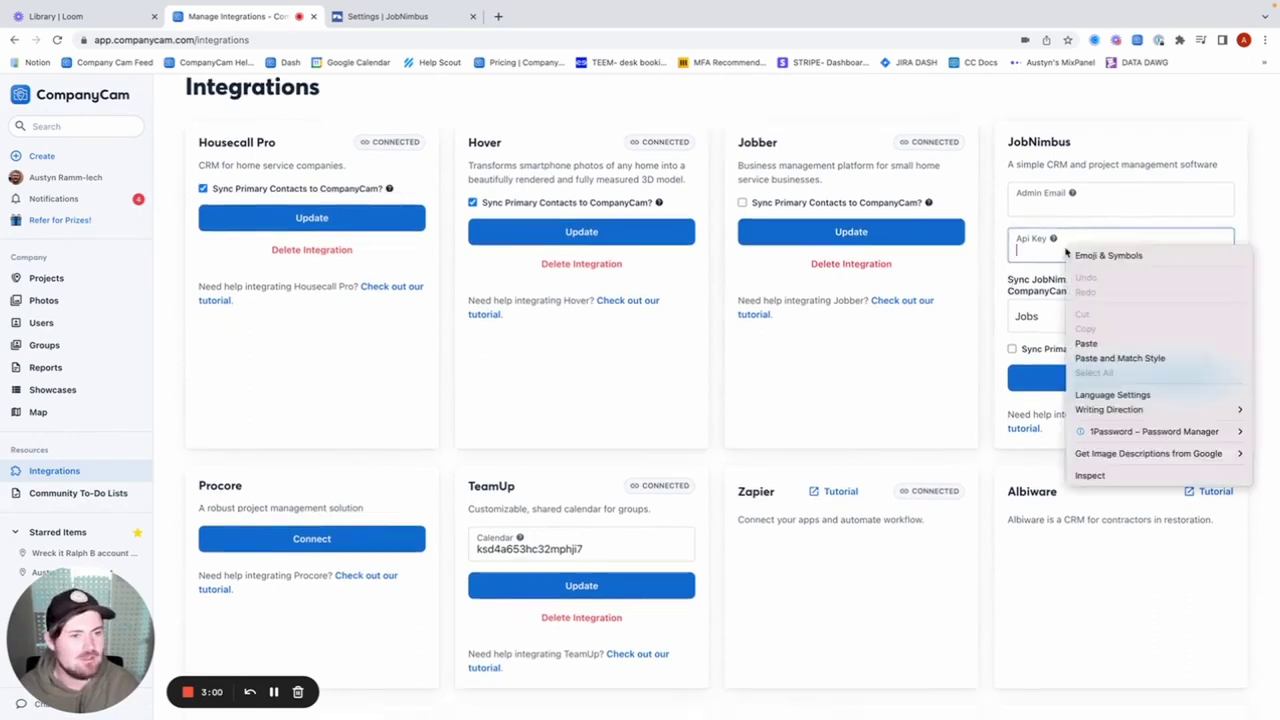
{"action": "left_click", "coordinate": [1100, 346]}
{"action": "left_click", "coordinate": [1040, 203]}
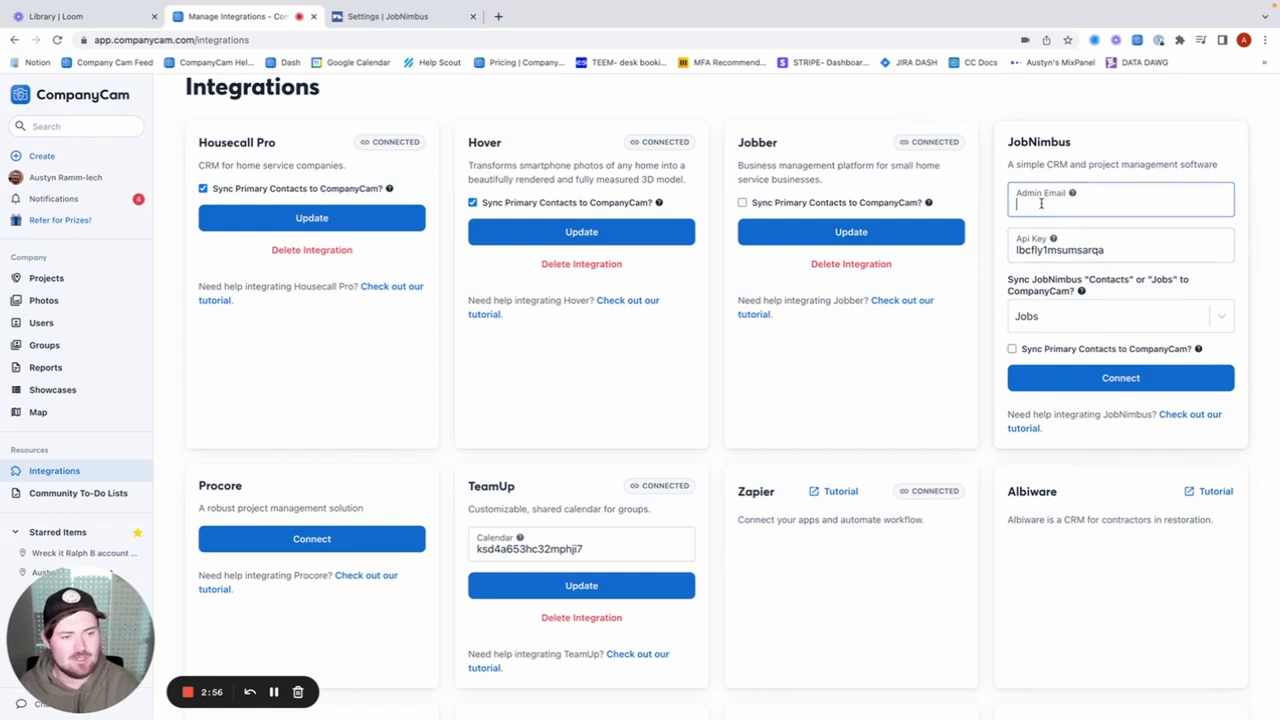
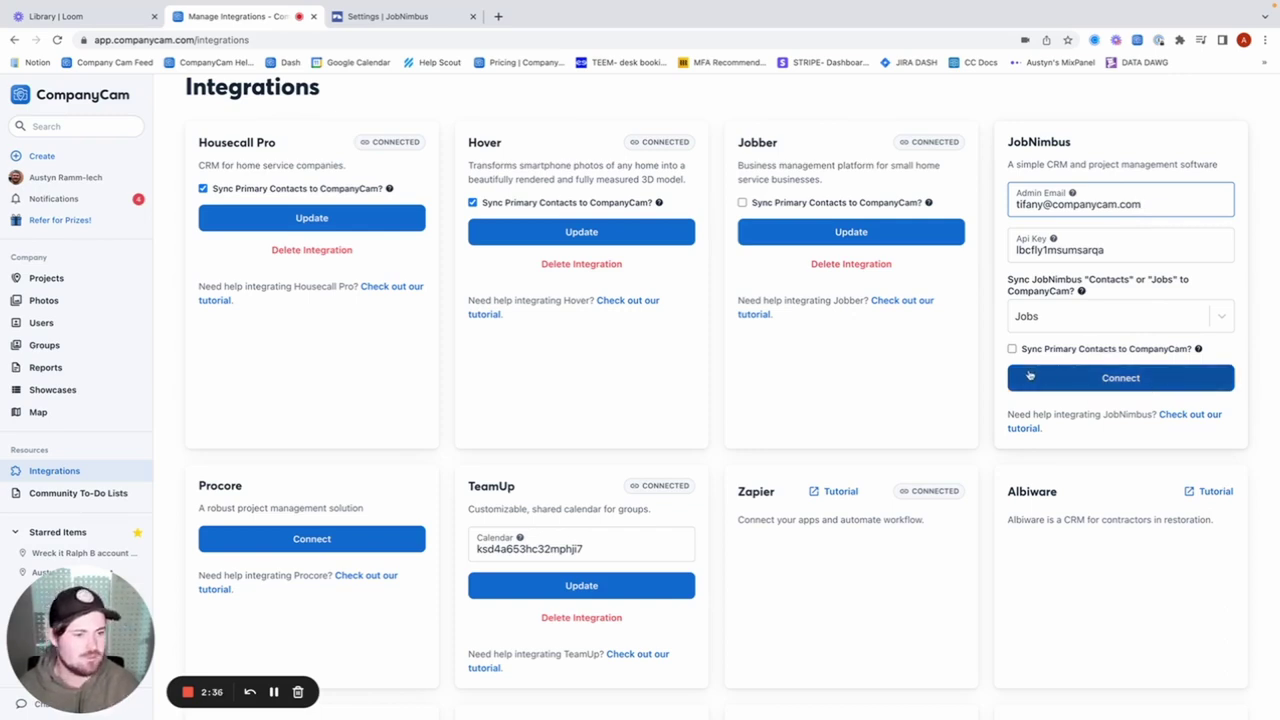
Connect the JobNimbus integration, then return to the Project Feed with Penntek Dealer Meeting listed first.
{"action": "left_click", "coordinate": [1088, 380]}
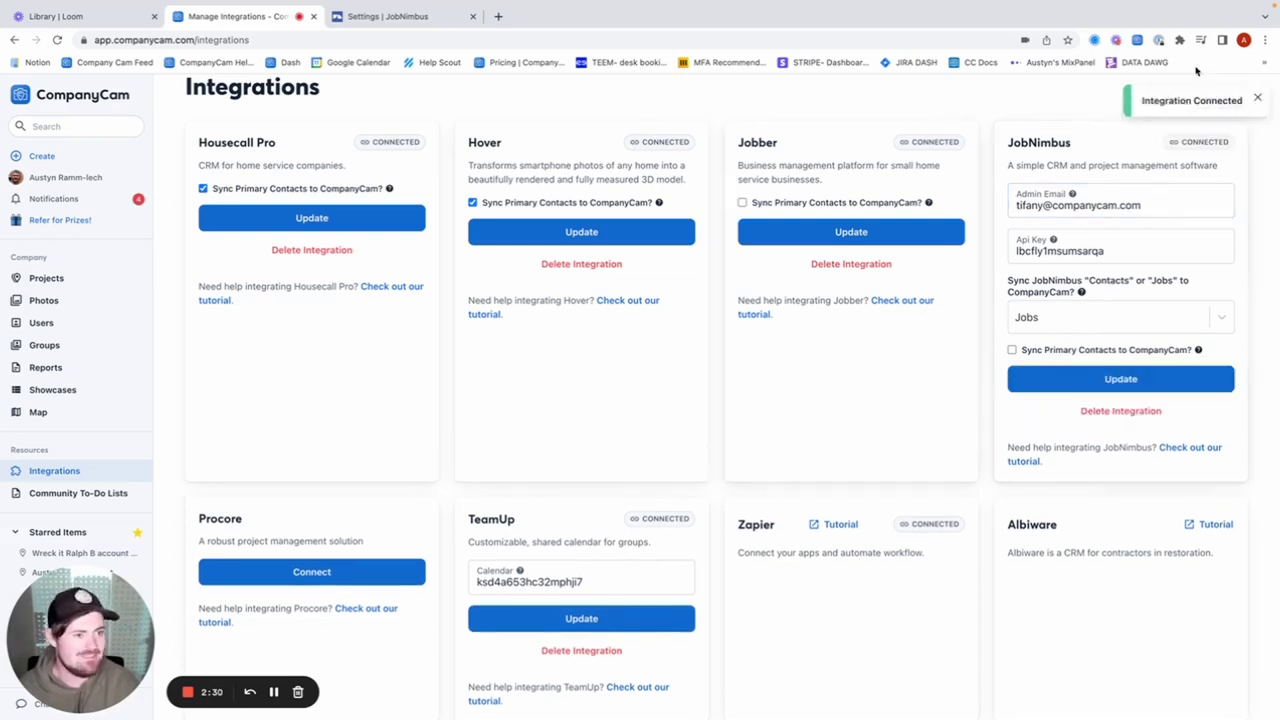
{"action": "left_click", "coordinate": [1086, 197]}
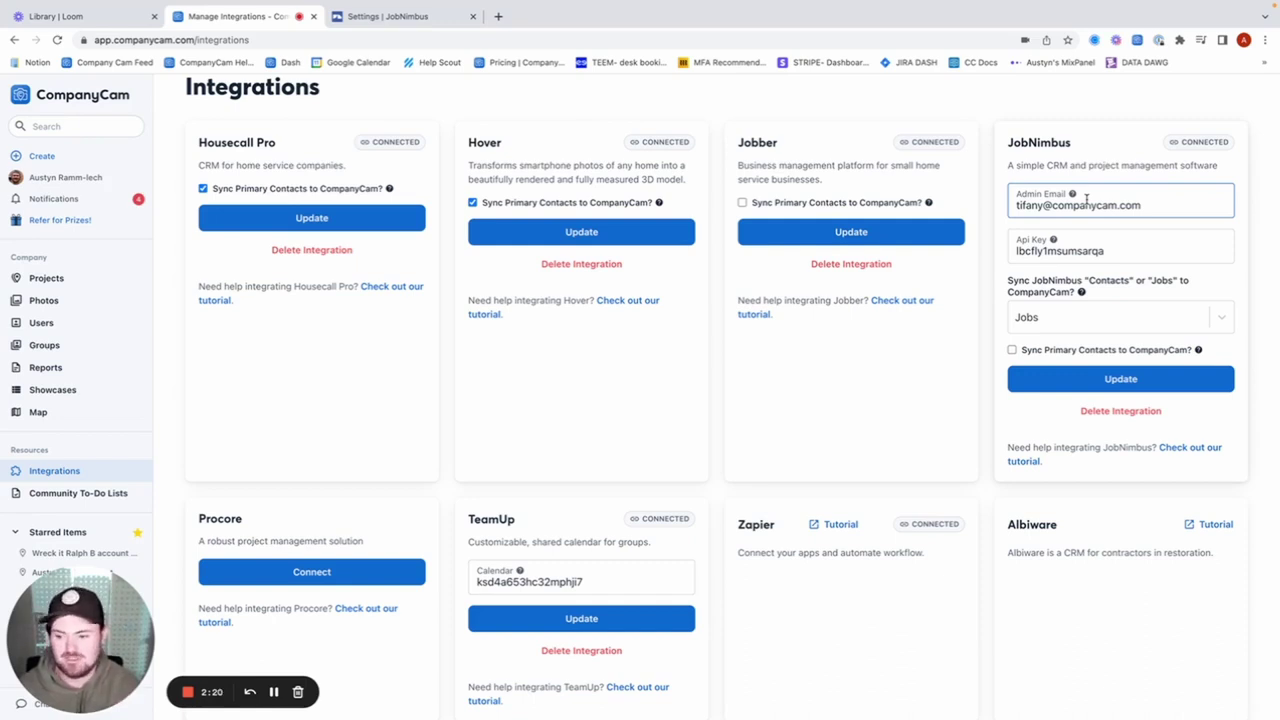
{"action": "left_click", "coordinate": [1078, 165]}
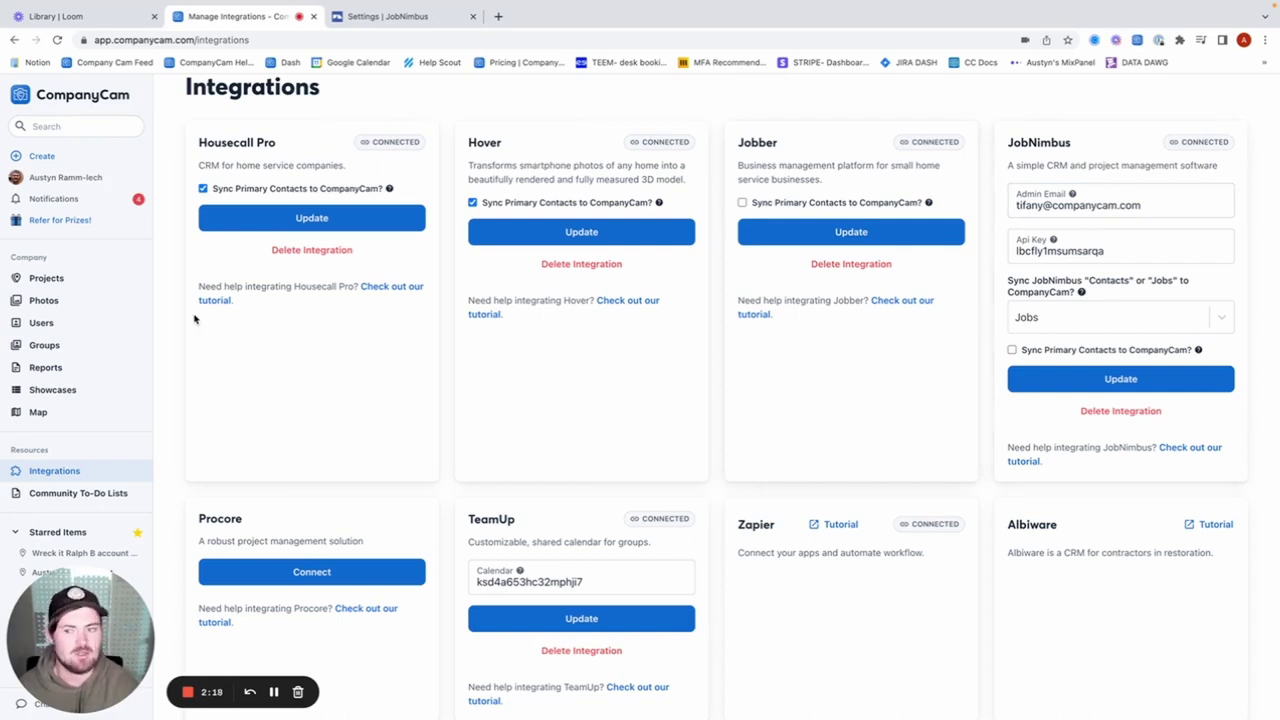
{"action": "left_click", "coordinate": [47, 279]}
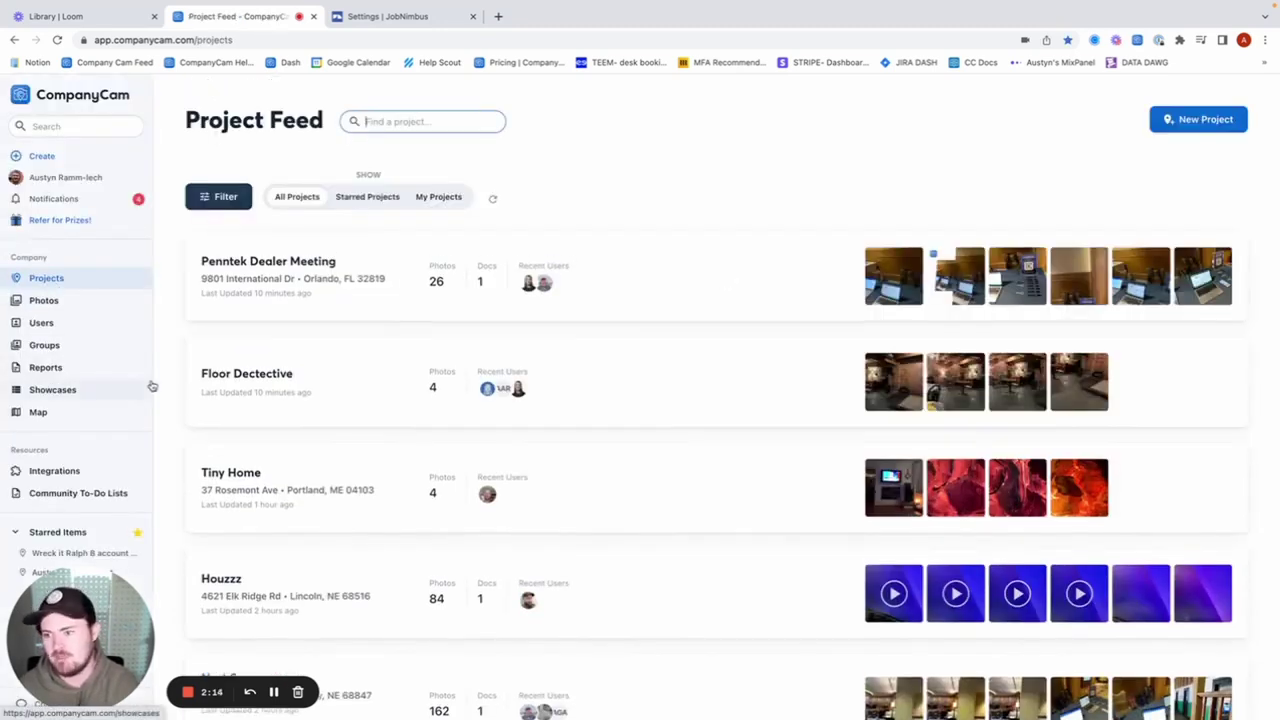
{"action": "scroll", "coordinate": [110, 410], "scroll_direction": "down", "scroll_amount": 1}
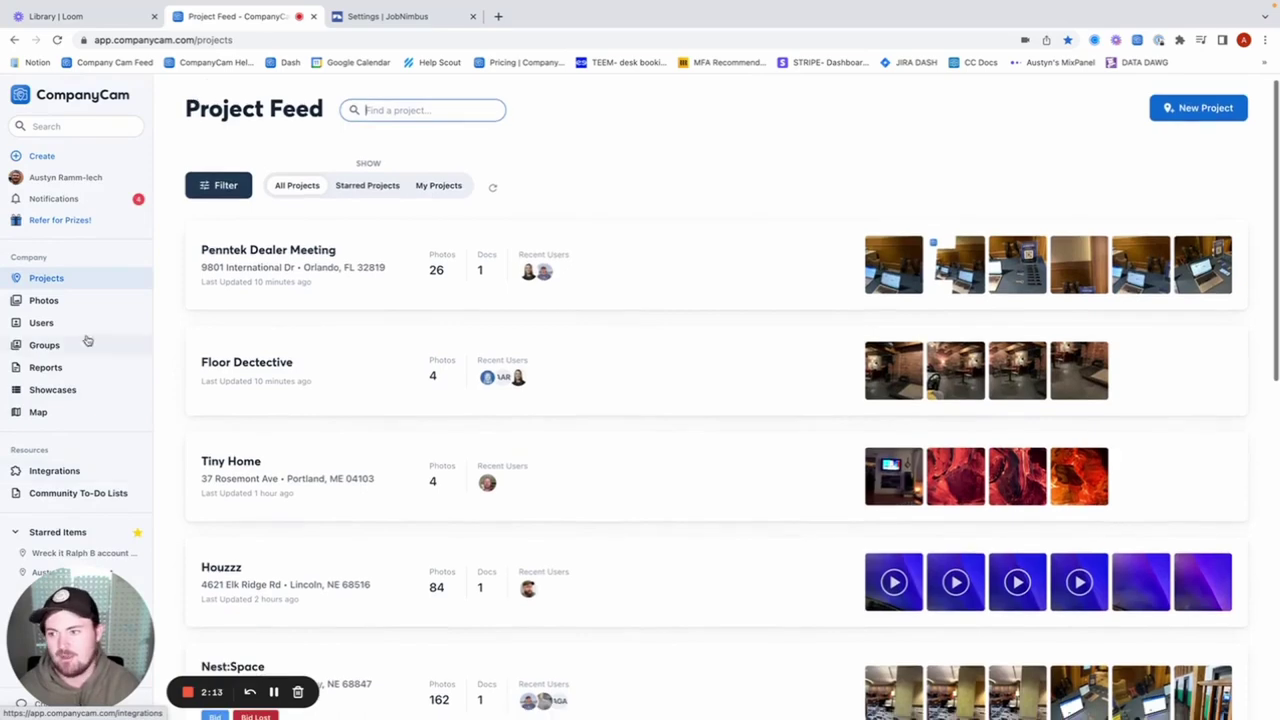
Create a new CompanyCam access token for the JobNimbus application.
{"action": "left_click", "coordinate": [44, 180]}
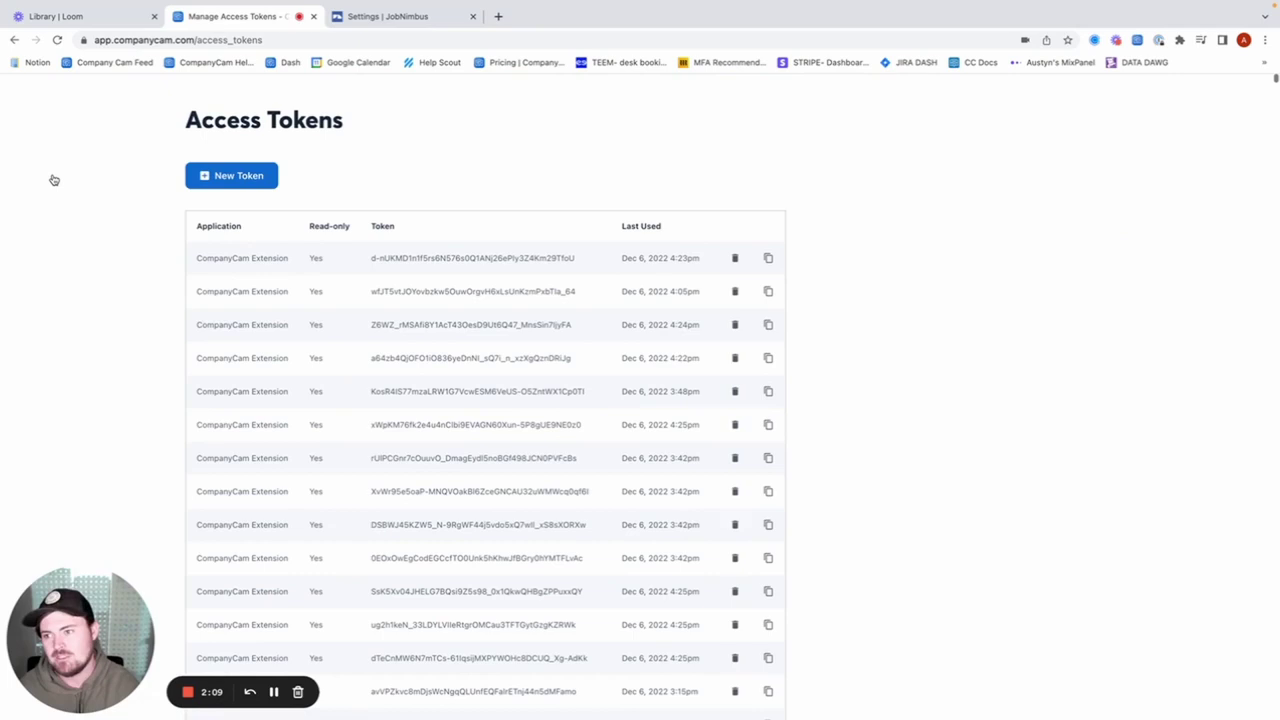
{"action": "left_click", "coordinate": [77, 180]}
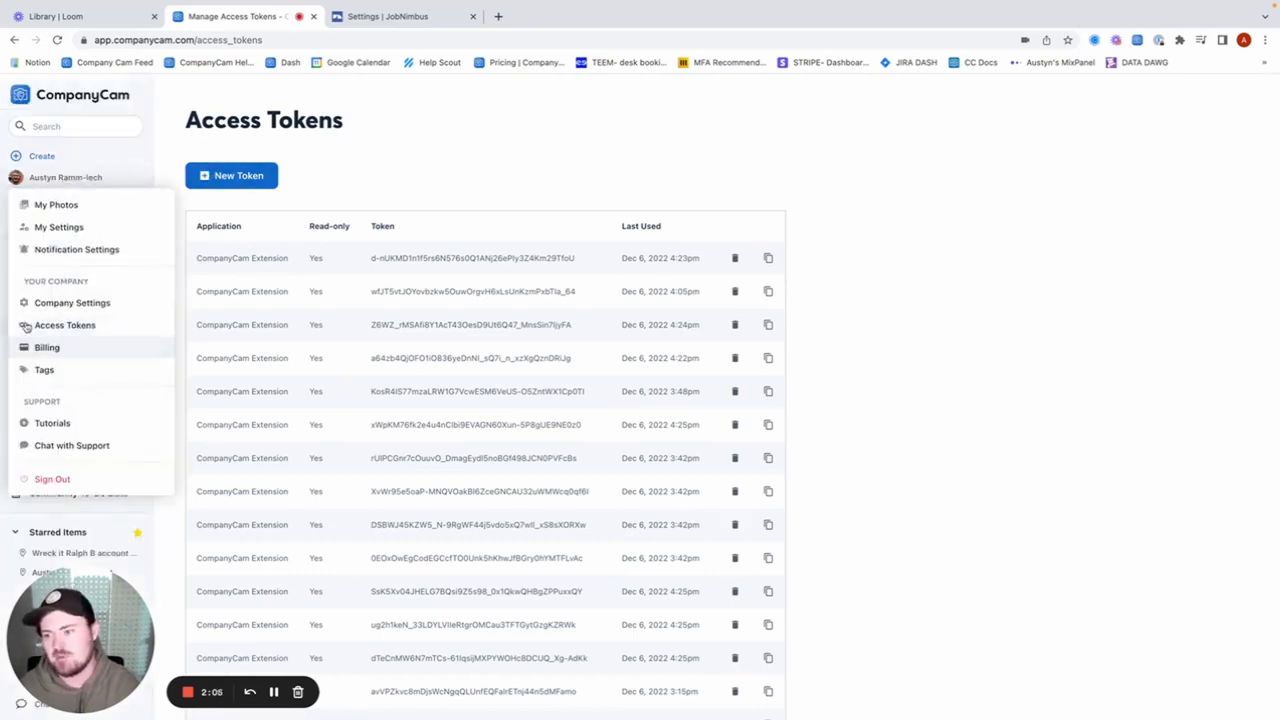
{"action": "left_click", "coordinate": [311, 167]}
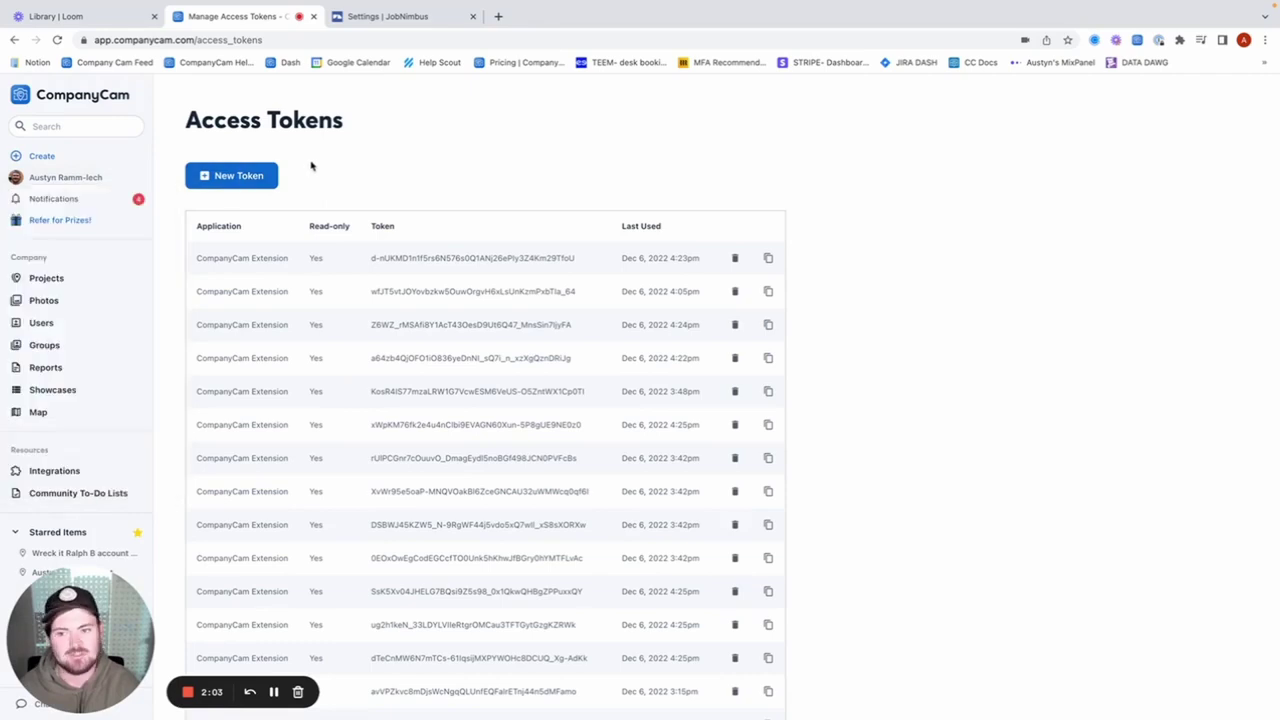
{"action": "left_click", "coordinate": [234, 175]}
{"action": "left_click", "coordinate": [607, 385]}
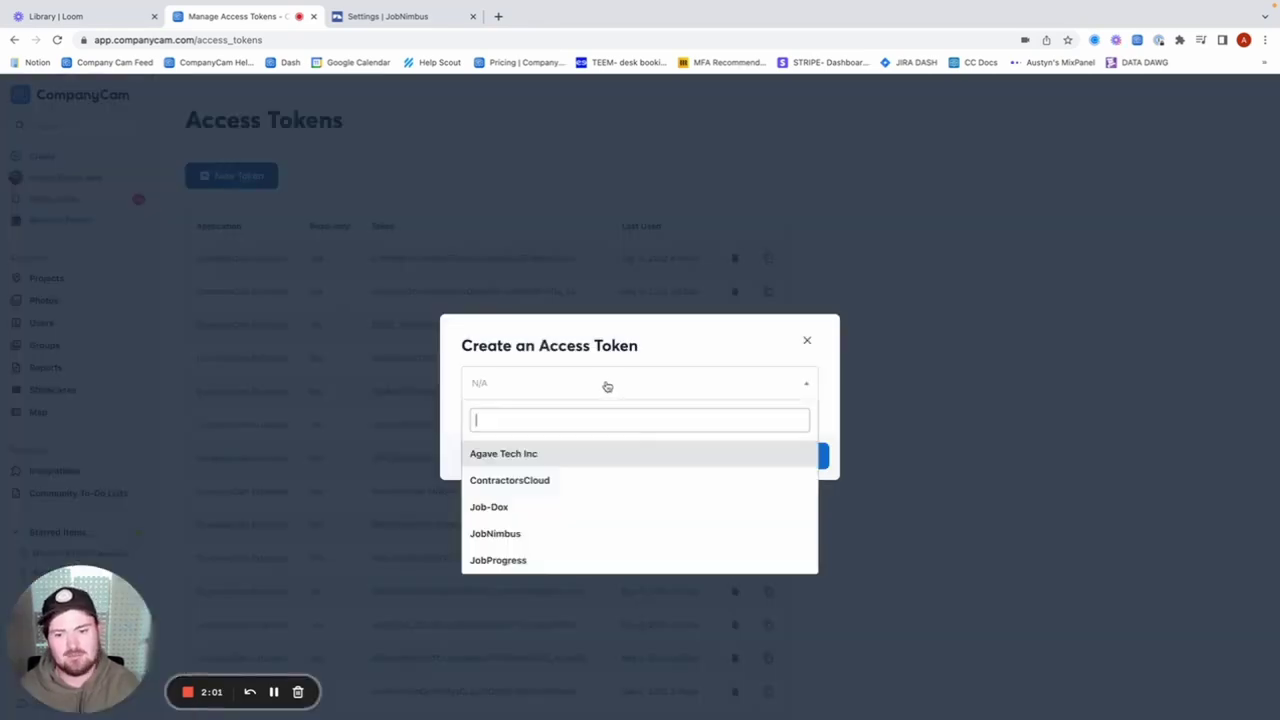
{"action": "scroll", "coordinate": [577, 483], "scroll_direction": "down", "scroll_amount": 1}
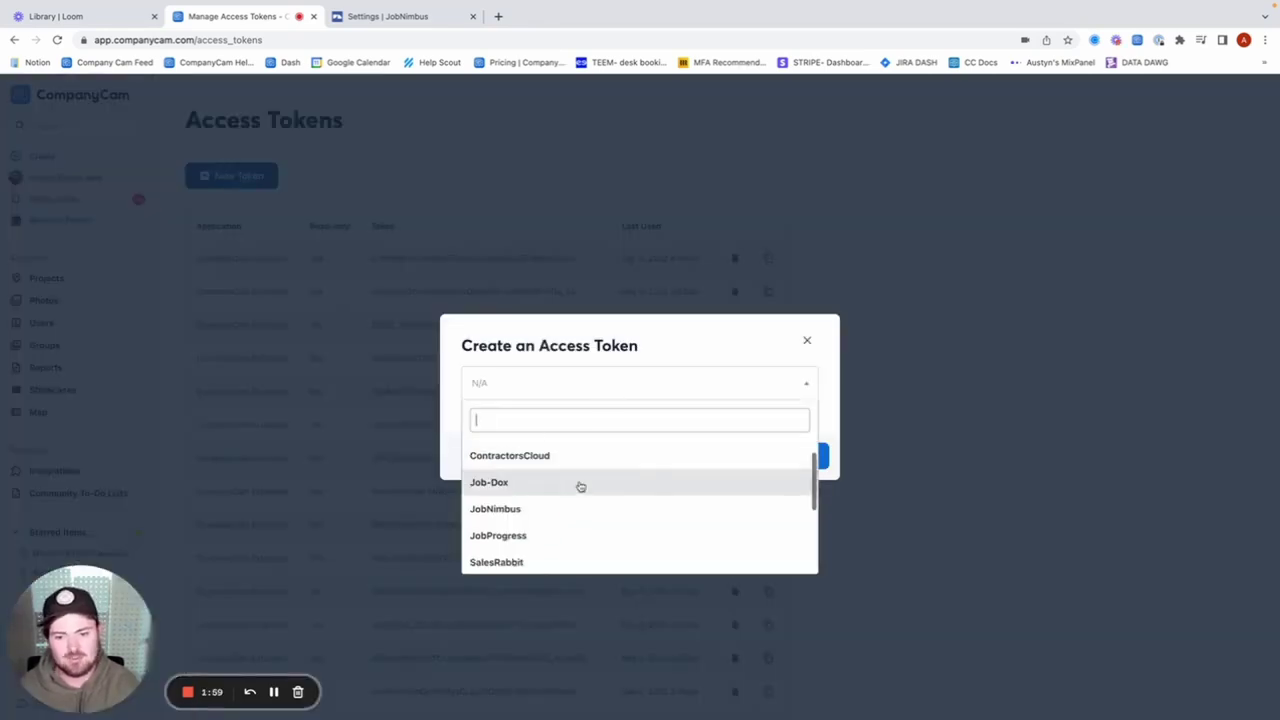
{"action": "left_click", "coordinate": [484, 510]}
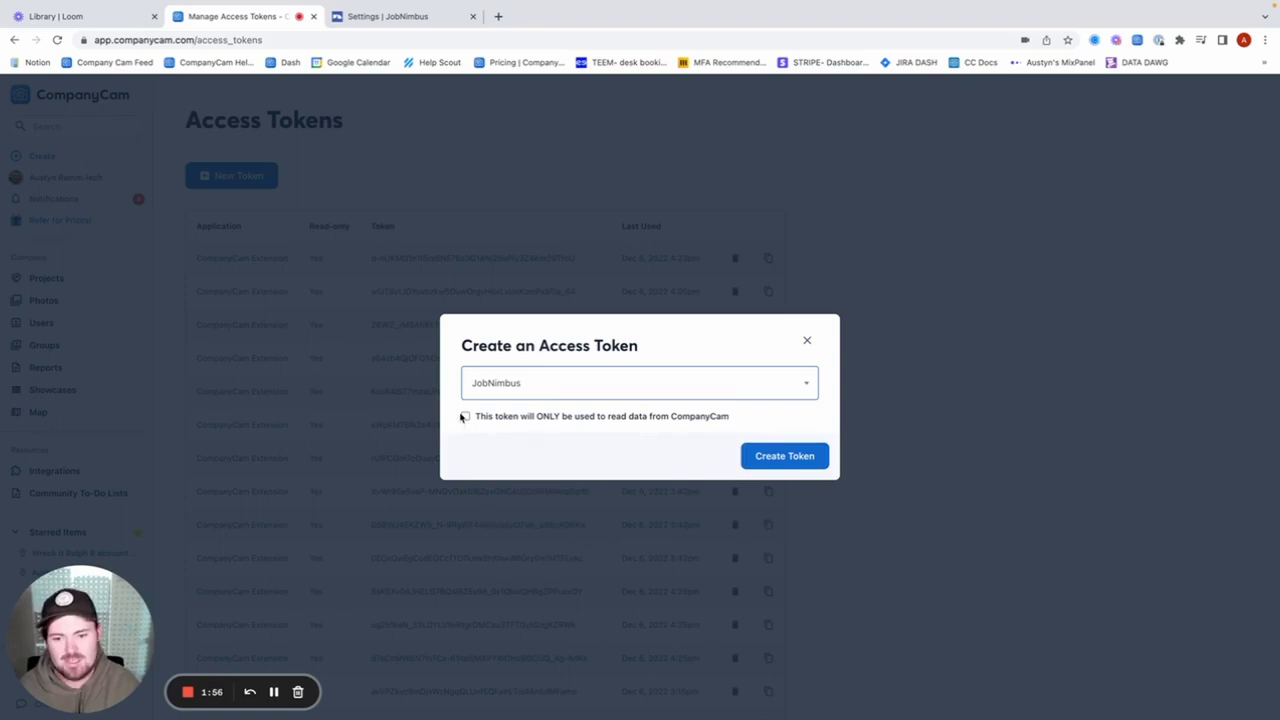
{"action": "left_click", "coordinate": [788, 455]}
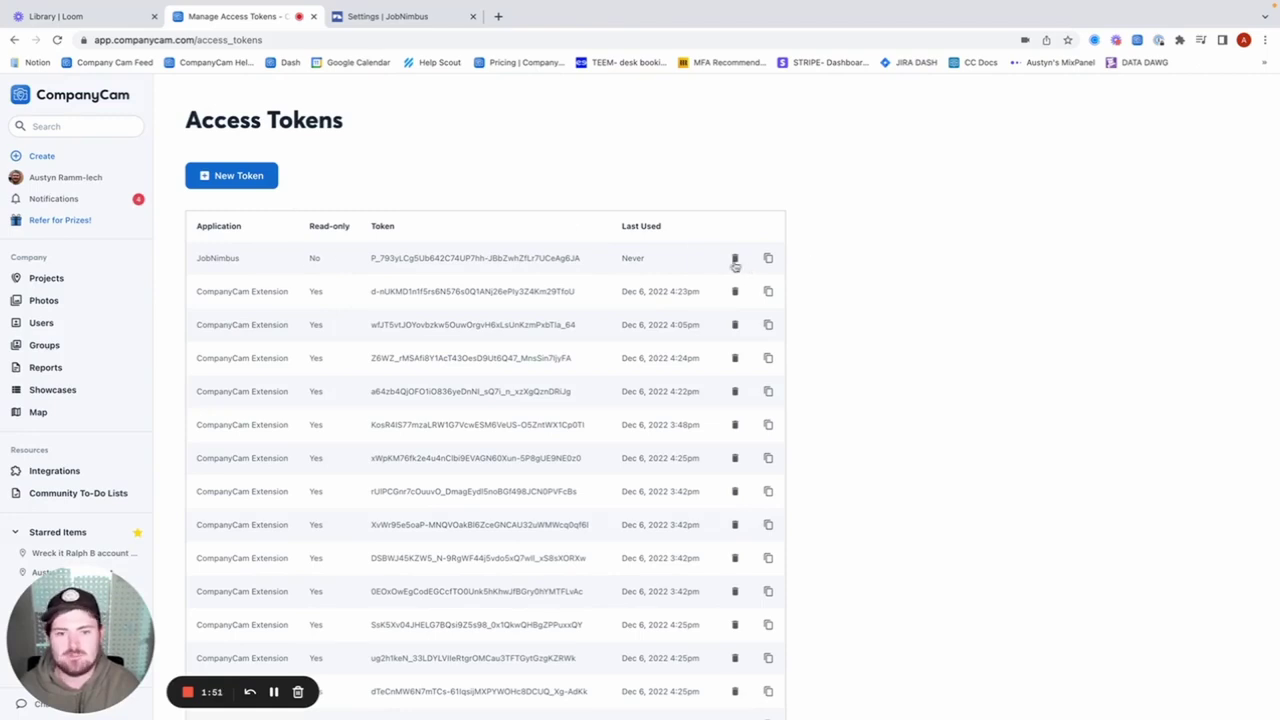
{"action": "left_click", "coordinate": [767, 259]}
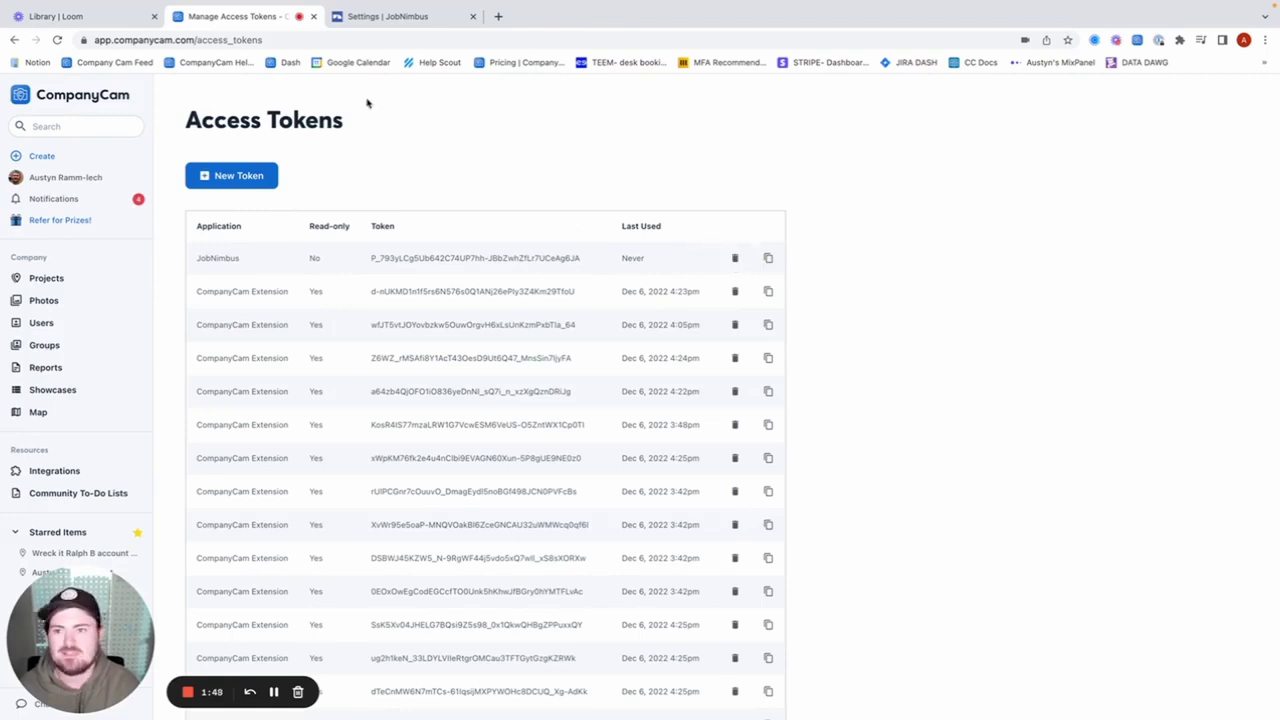
Paste the new CompanyCam token into the API Token field of JobNimbus's CompanyCam integration settings.
{"action": "left_click", "coordinate": [366, 18]}
{"action": "scroll", "coordinate": [250, 290], "scroll_direction": "up", "scroll_amount": 10}
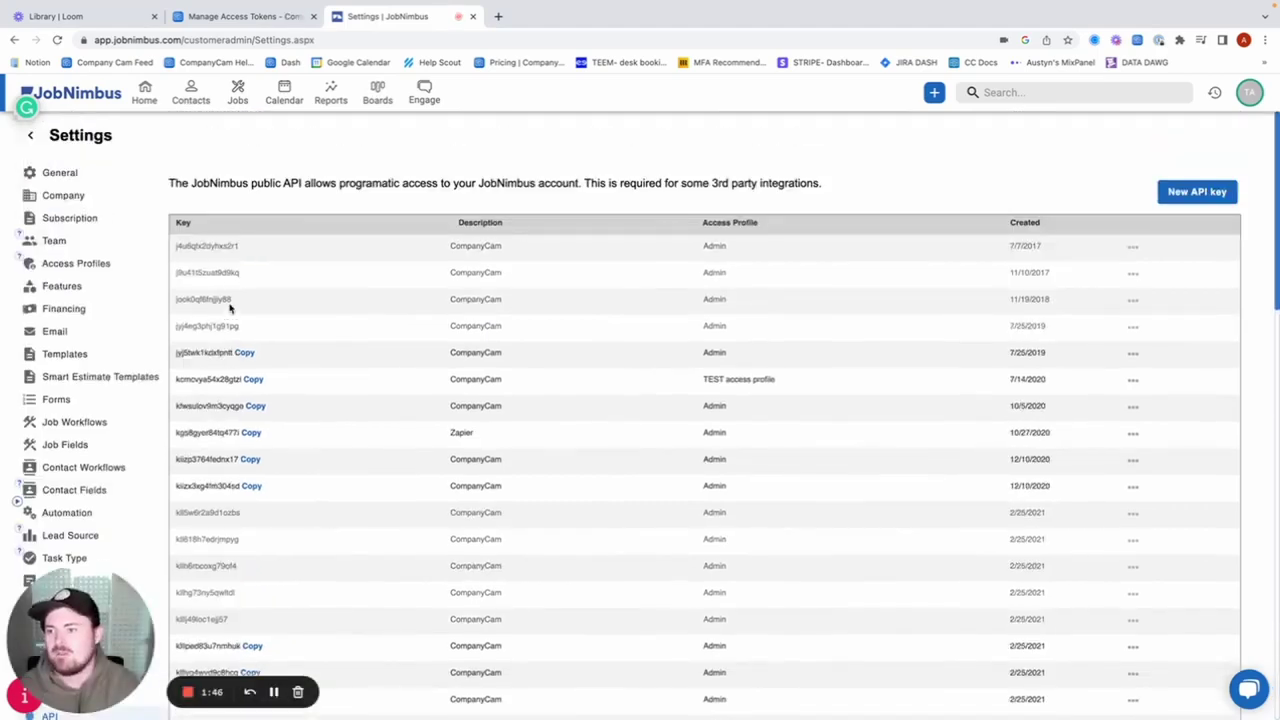
{"action": "scroll", "coordinate": [35, 292], "scroll_direction": "down", "scroll_amount": 5}
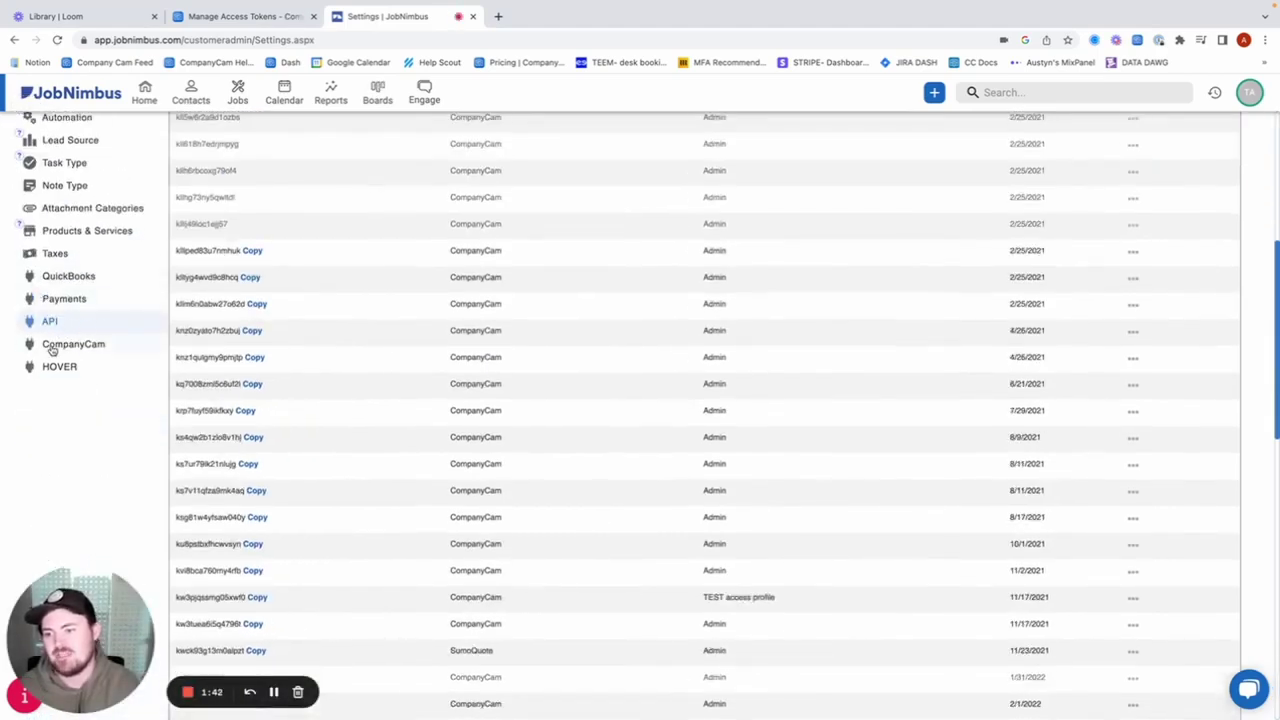
{"action": "left_click", "coordinate": [55, 345]}
{"action": "scroll", "coordinate": [517, 371], "scroll_direction": "up", "scroll_amount": 5}
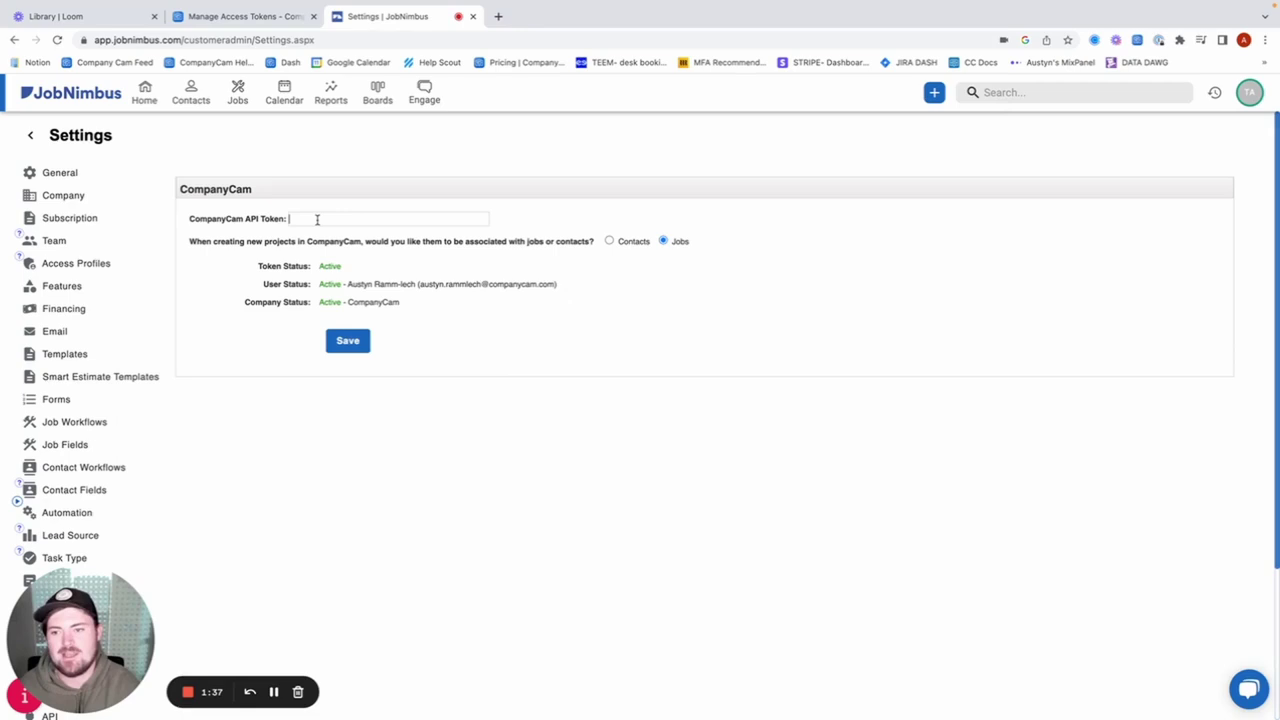
{"action": "right_click", "coordinate": [317, 218]}
{"action": "left_click", "coordinate": [363, 316]}
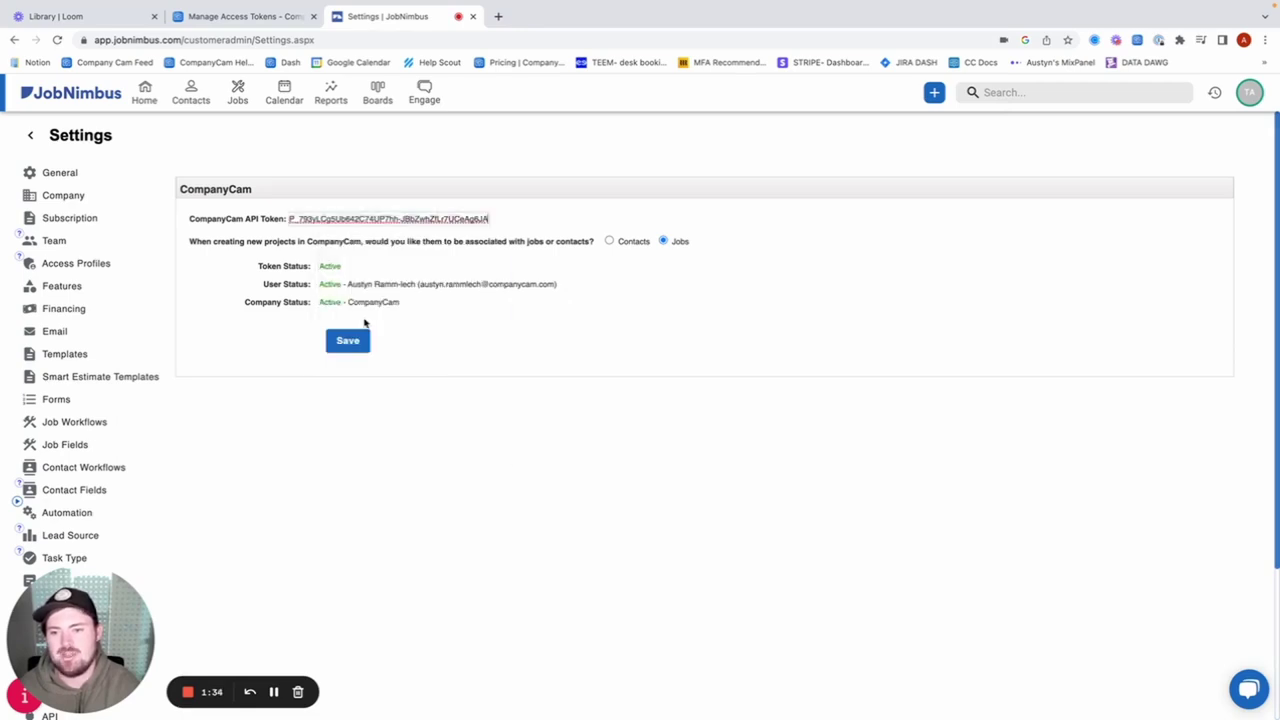
Keep new projects associated with Jobs, save the token setting, and return to the dashboard.
{"action": "left_click", "coordinate": [92, 18]}
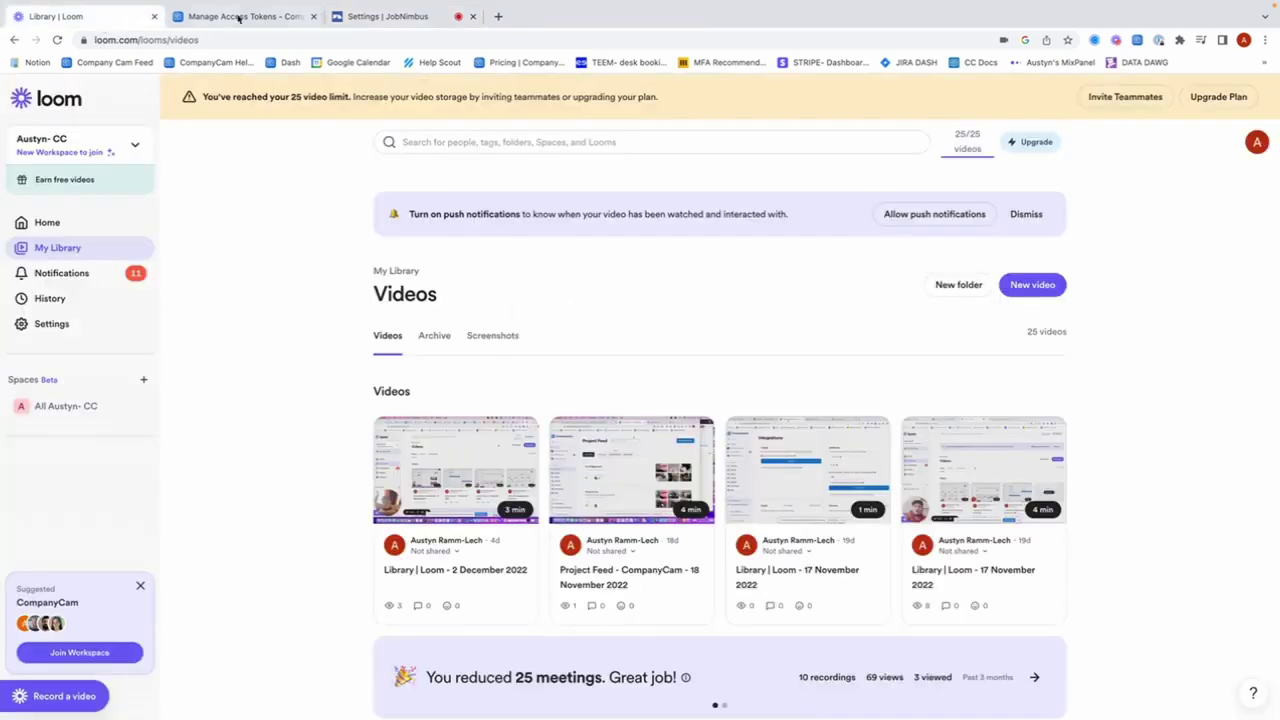
{"action": "left_click", "coordinate": [240, 16]}
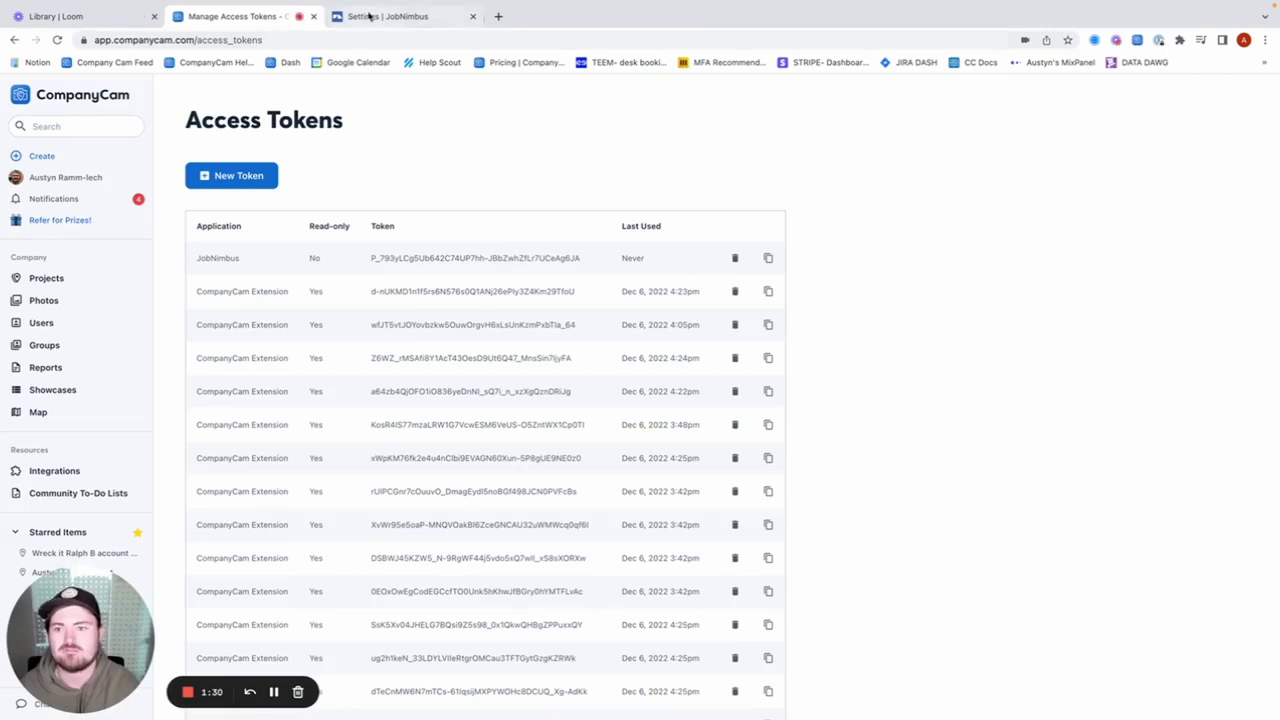
{"action": "left_click", "coordinate": [370, 16]}
{"action": "left_click", "coordinate": [349, 344]}
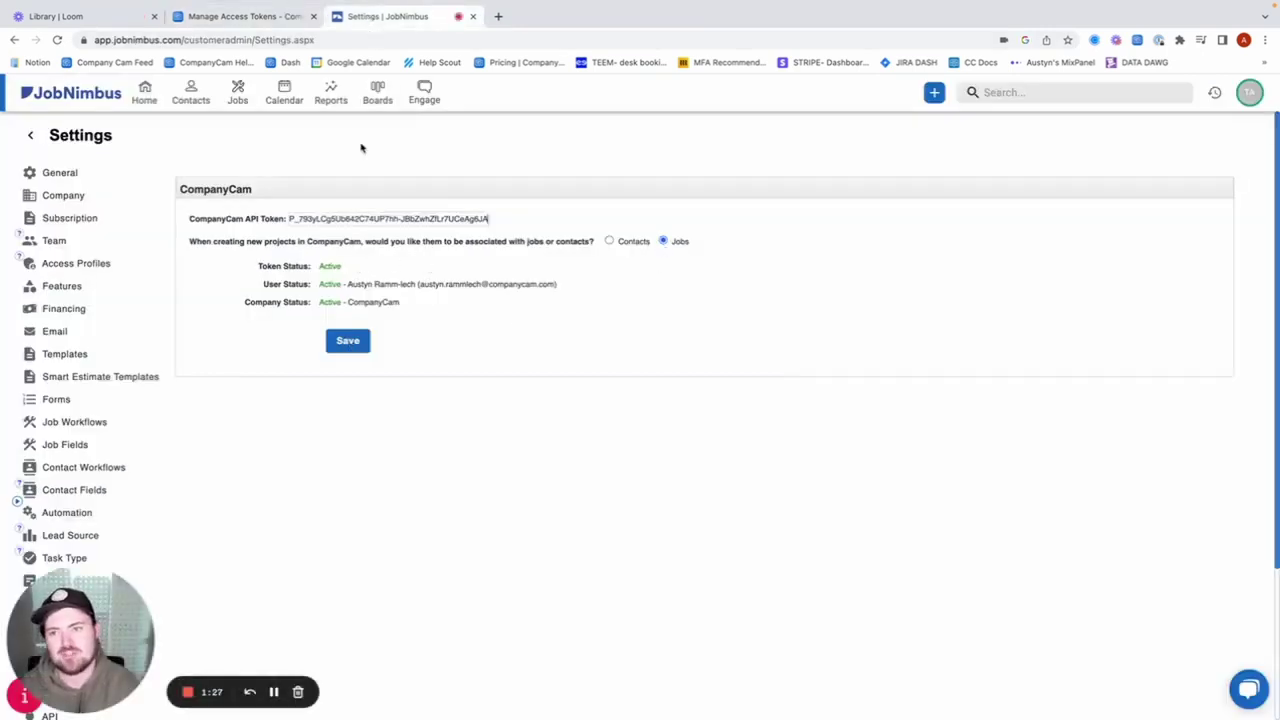
{"action": "left_click", "coordinate": [341, 349]}
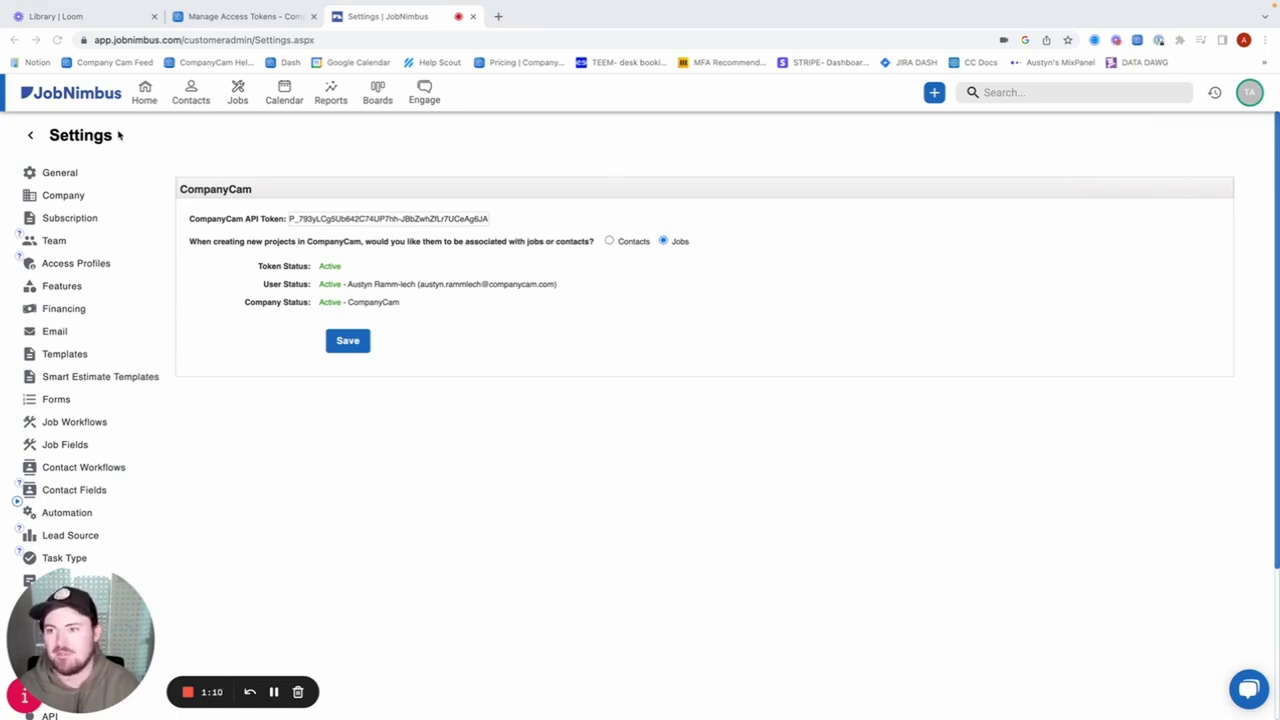
{"action": "left_click", "coordinate": [146, 96]}
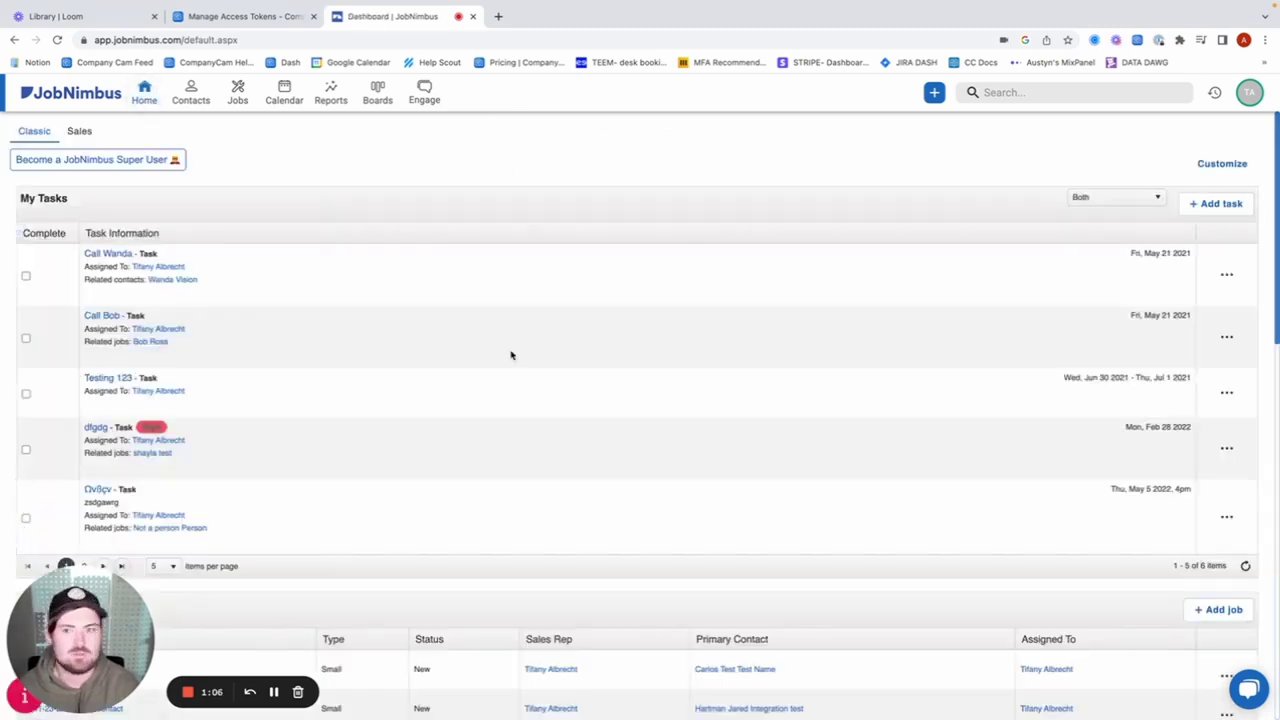
{"action": "left_click", "coordinate": [237, 92]}
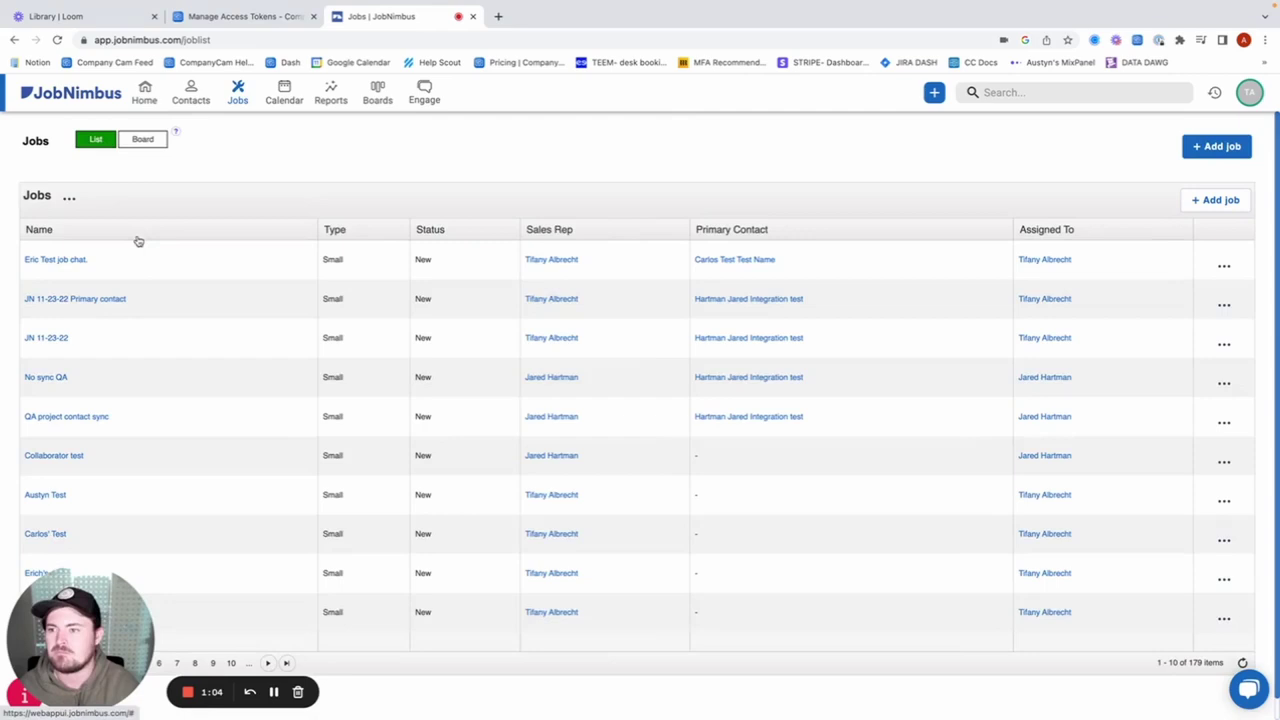
{"action": "left_click", "coordinate": [1217, 146]}
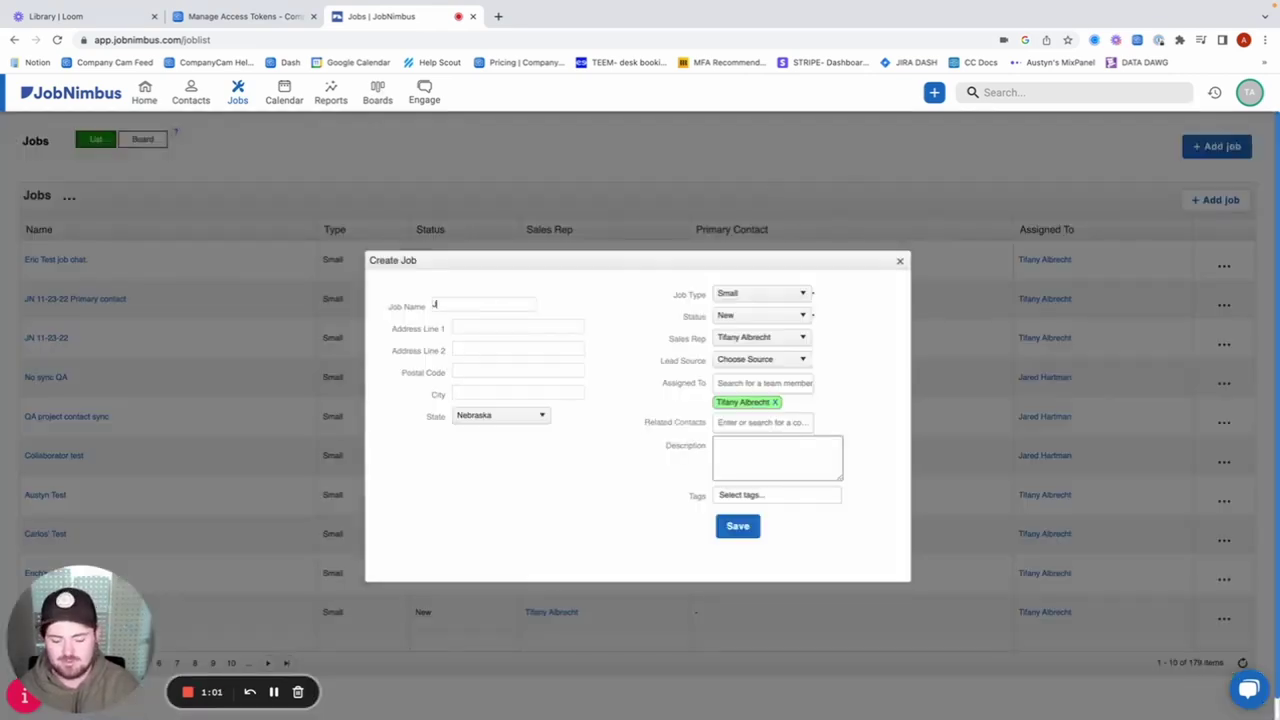
{"action": "type", "text": "Jobnimbus"}
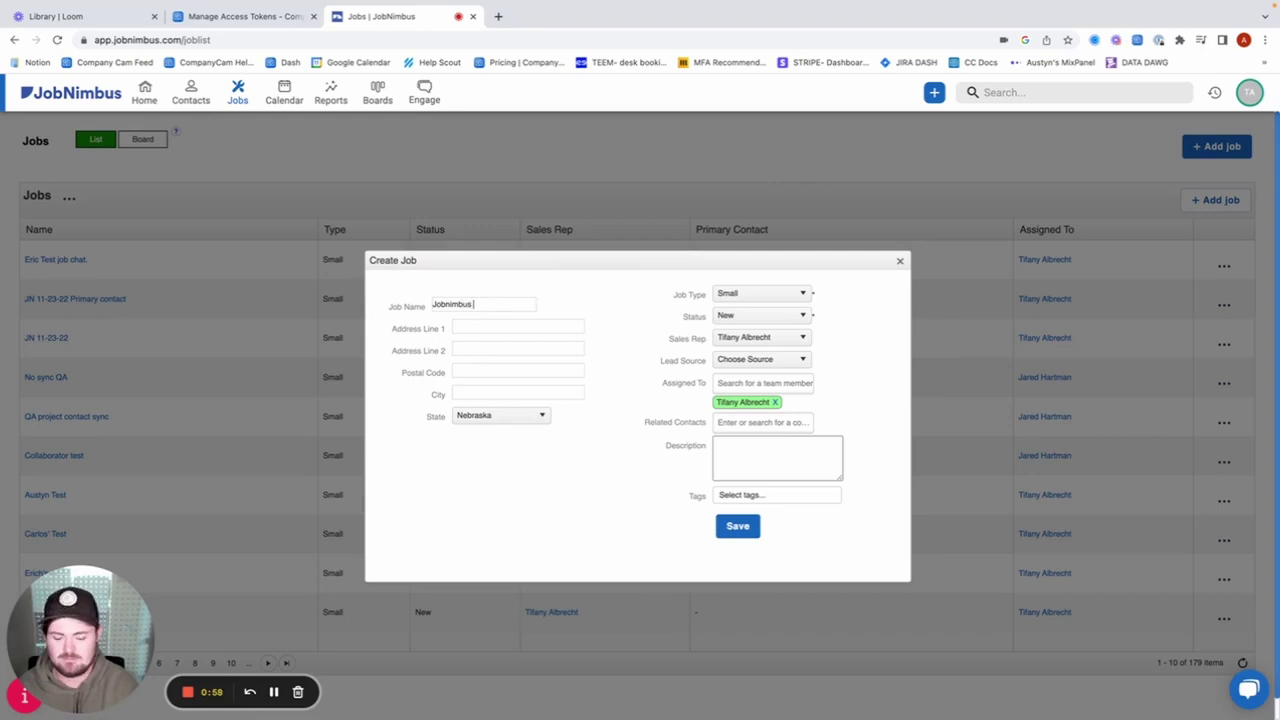
{"action": "type", "text": " 12/6"}
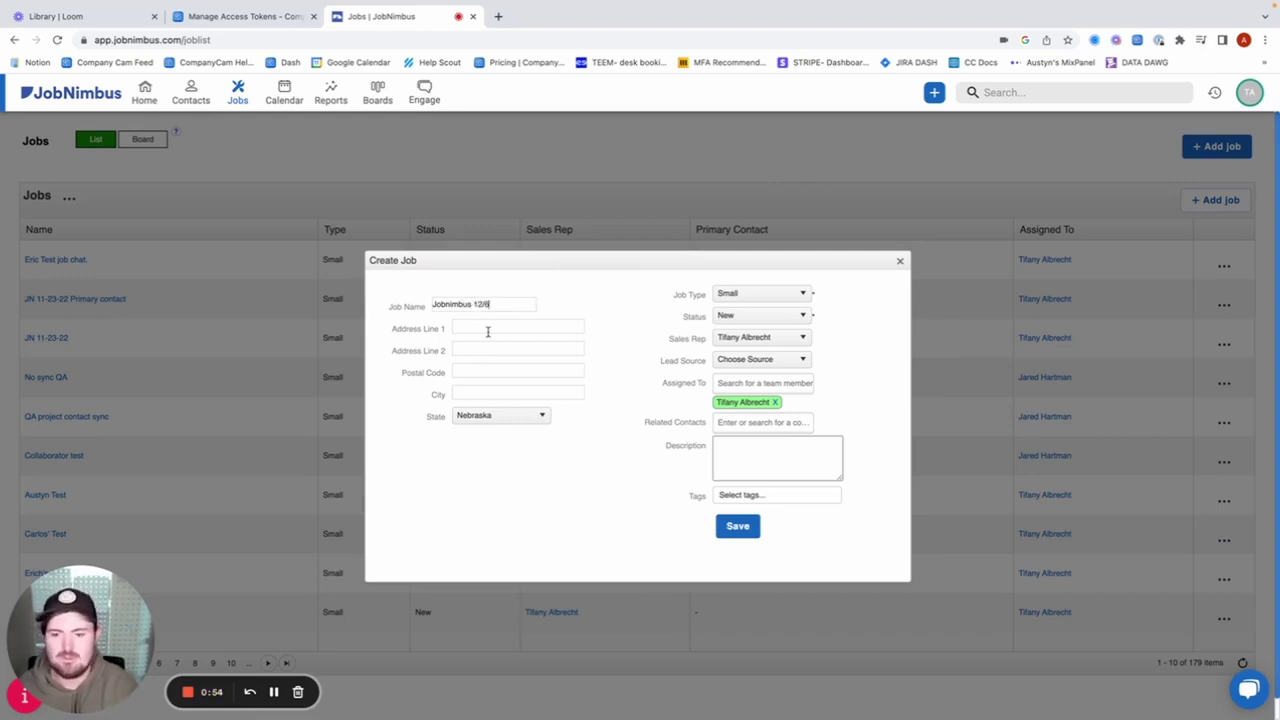
{"action": "left_click", "coordinate": [487, 331]}
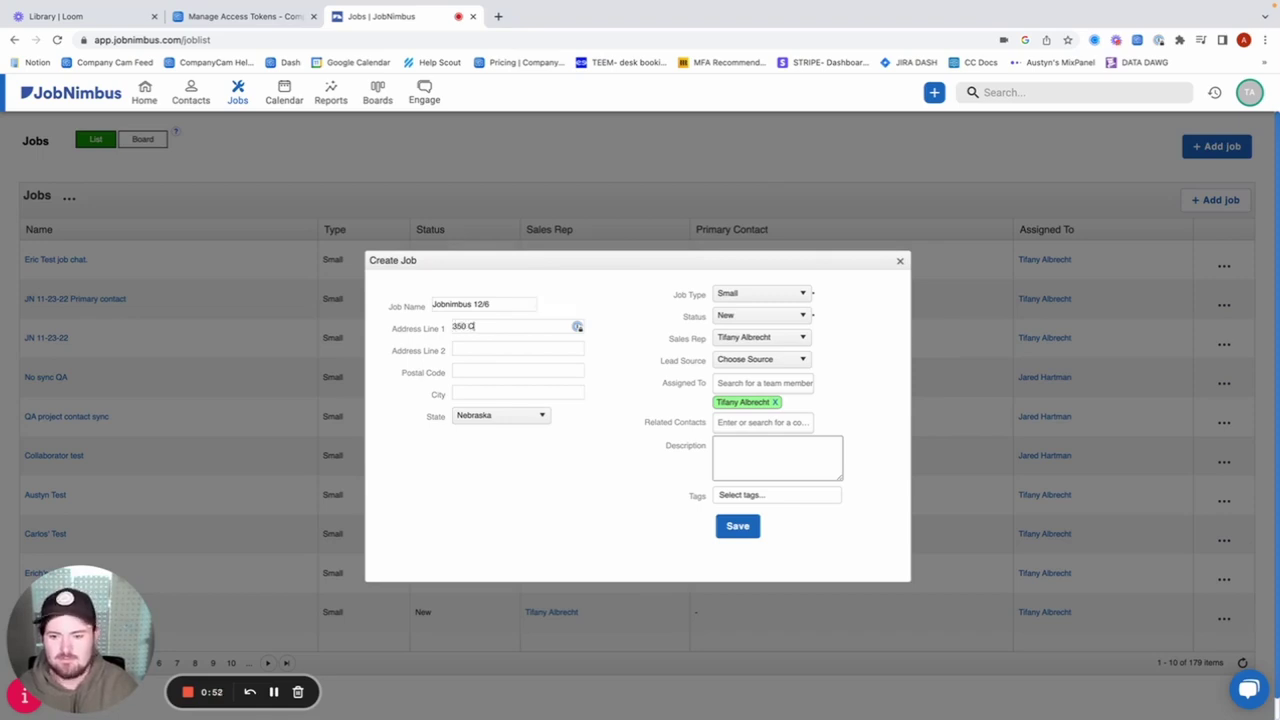
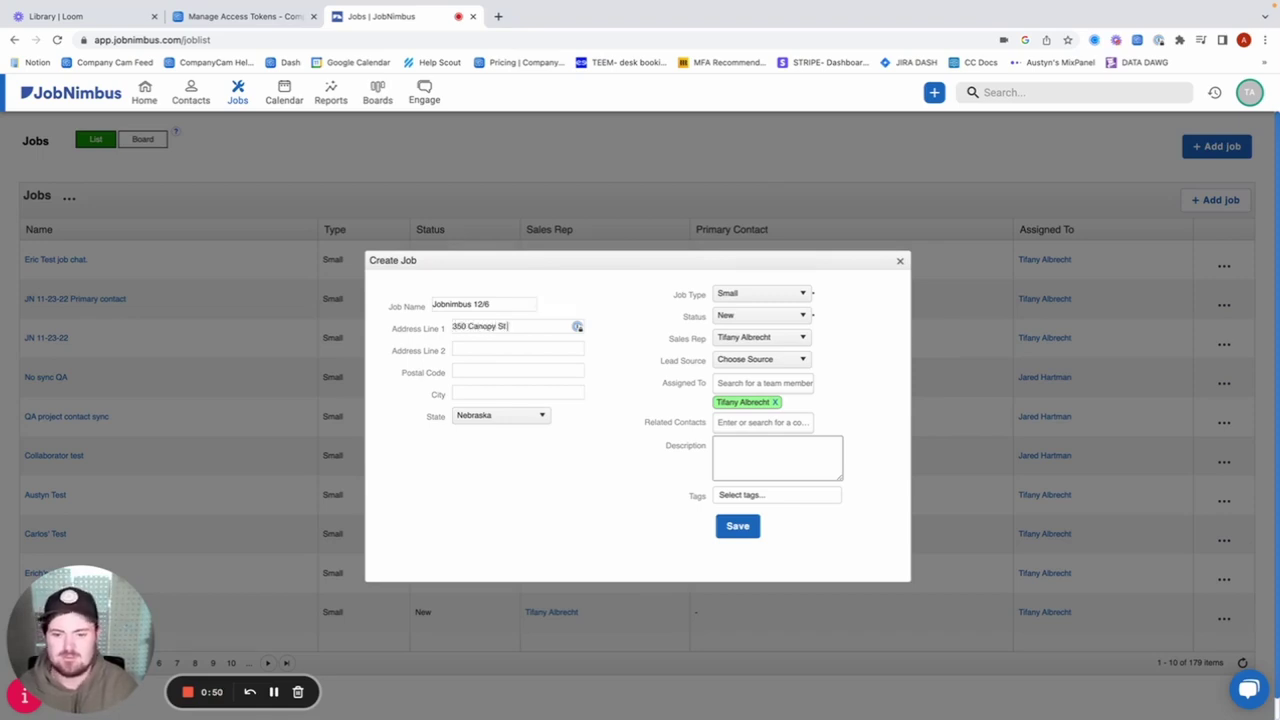
{"action": "scroll", "coordinate": [589, 400], "scroll_direction": "down", "scroll_amount": 1}
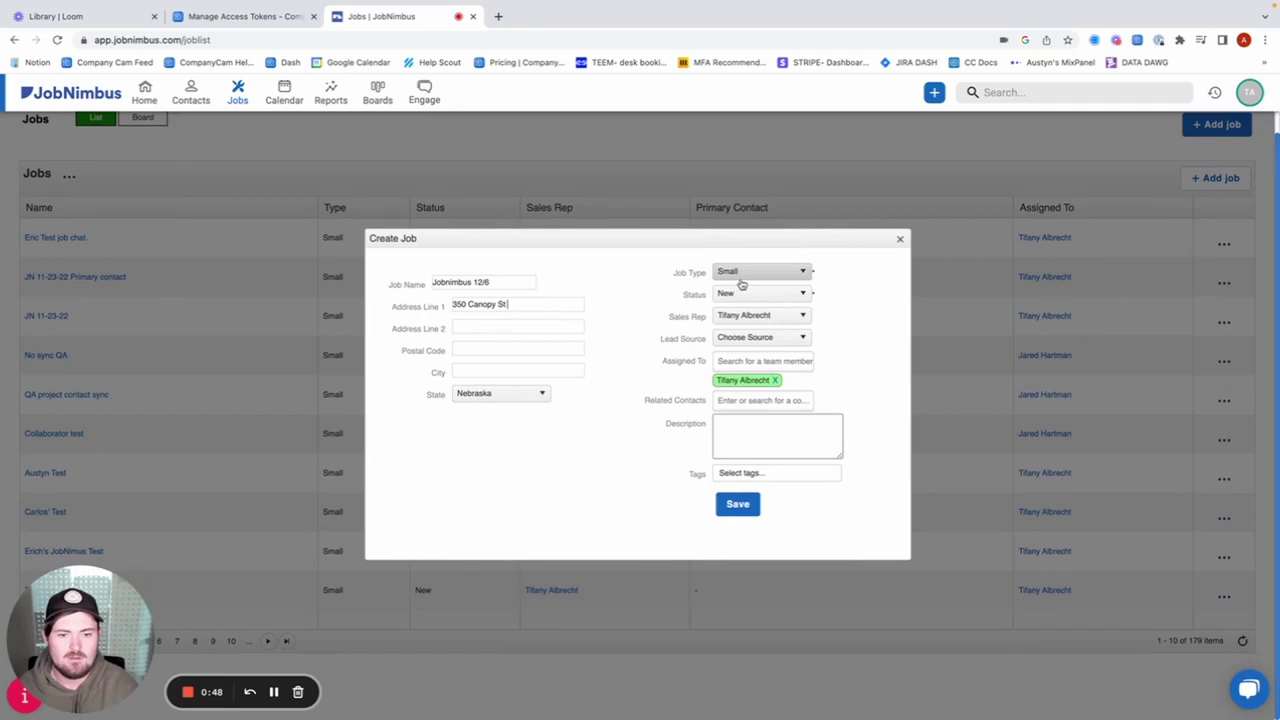
{"action": "left_click", "coordinate": [491, 373]}
{"action": "type", "text": "Lincoln"}
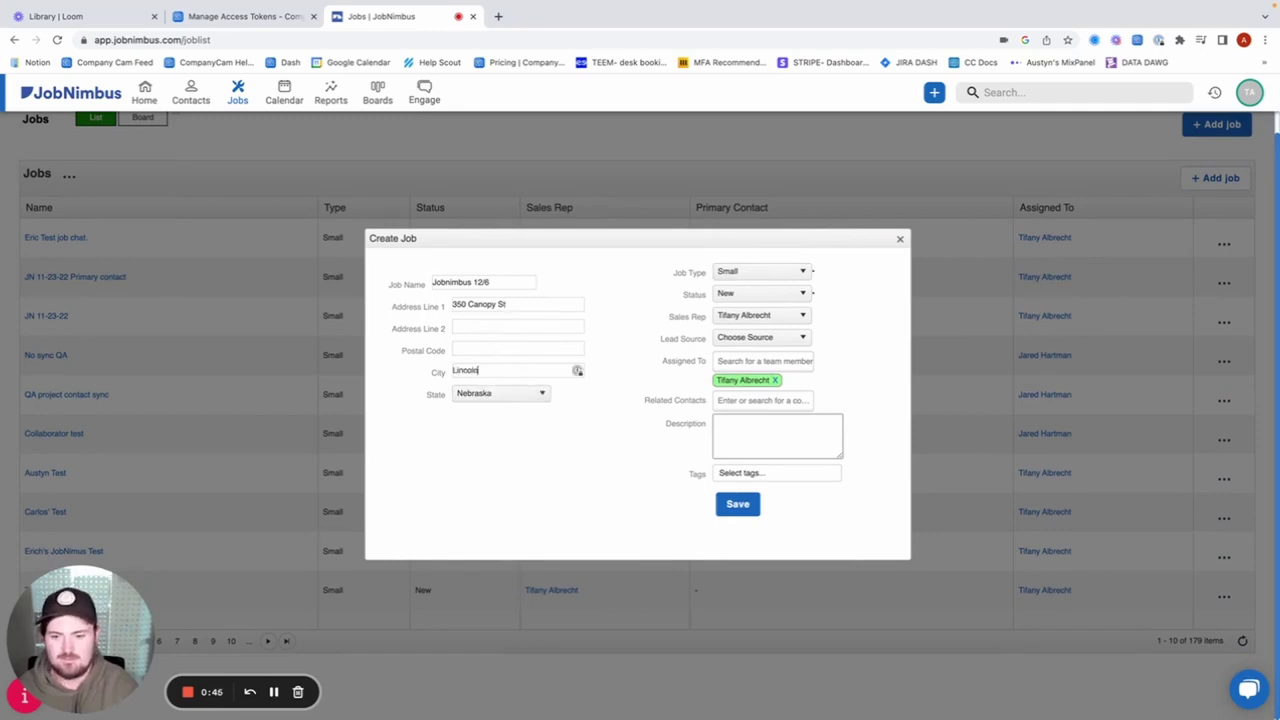
{"action": "left_click", "coordinate": [466, 349]}
{"action": "type", "text": "6"}
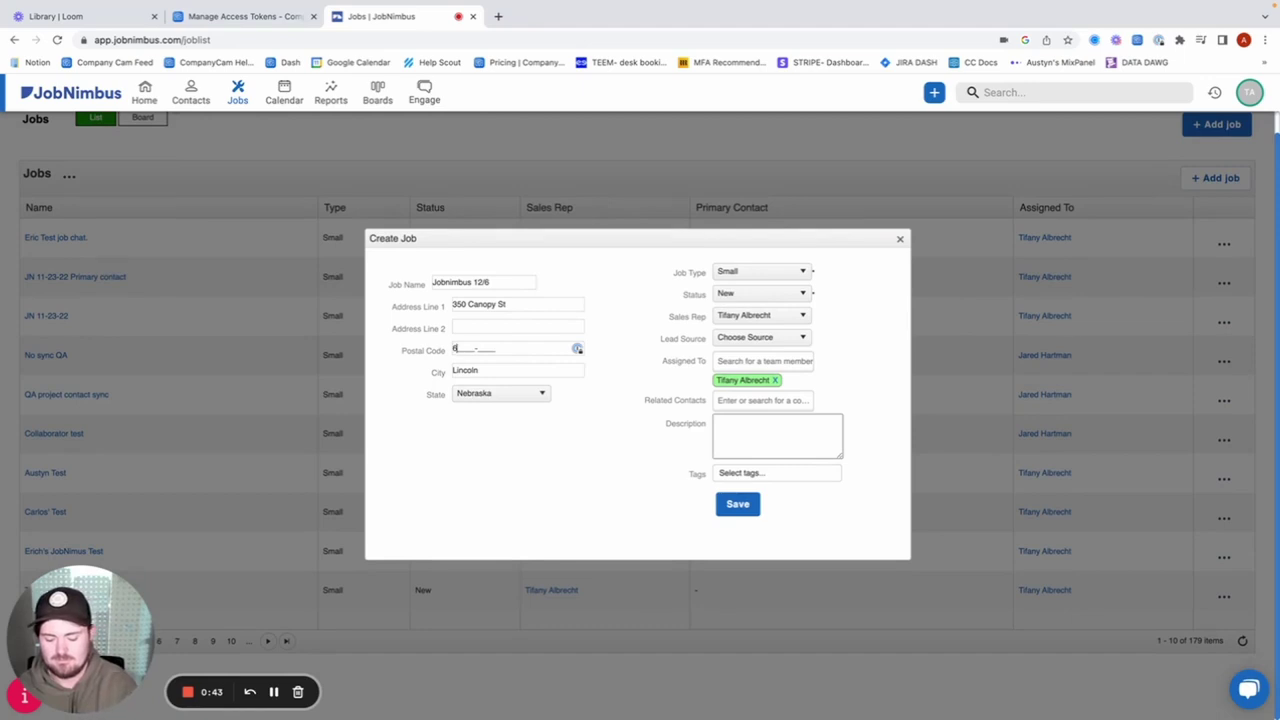
{"action": "type", "text": "8508"}
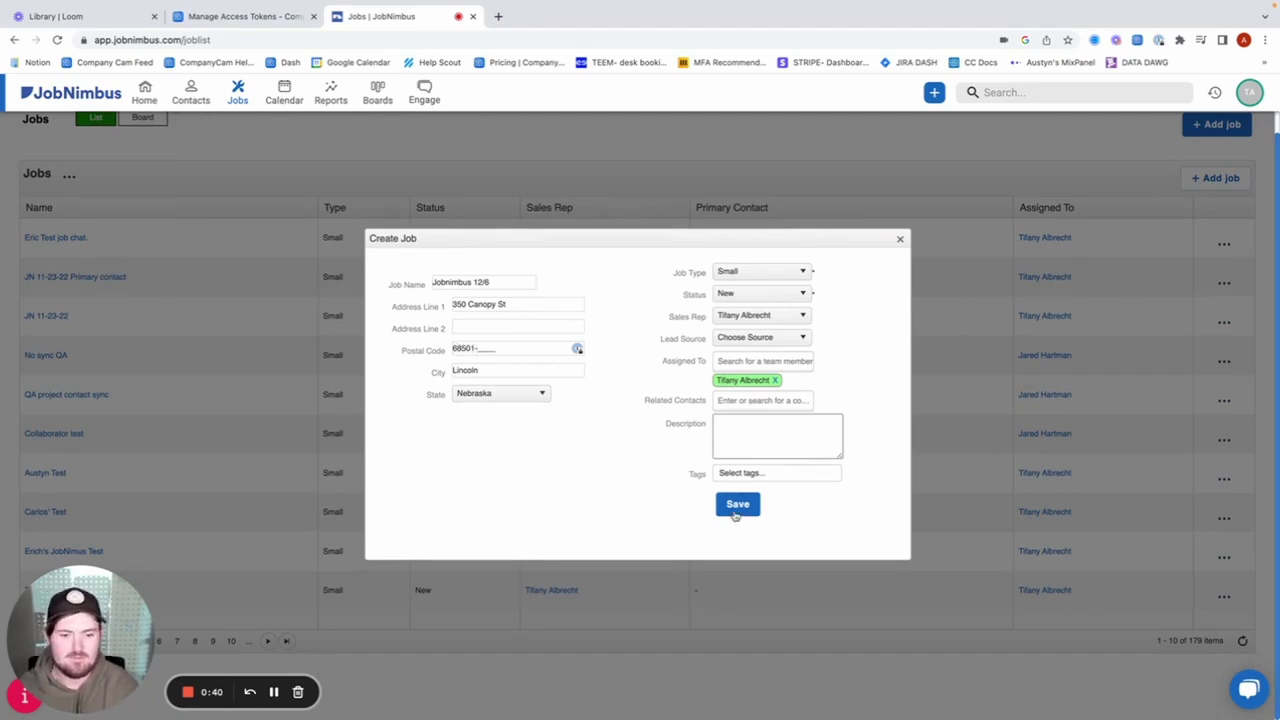
{"action": "left_click", "coordinate": [737, 505]}
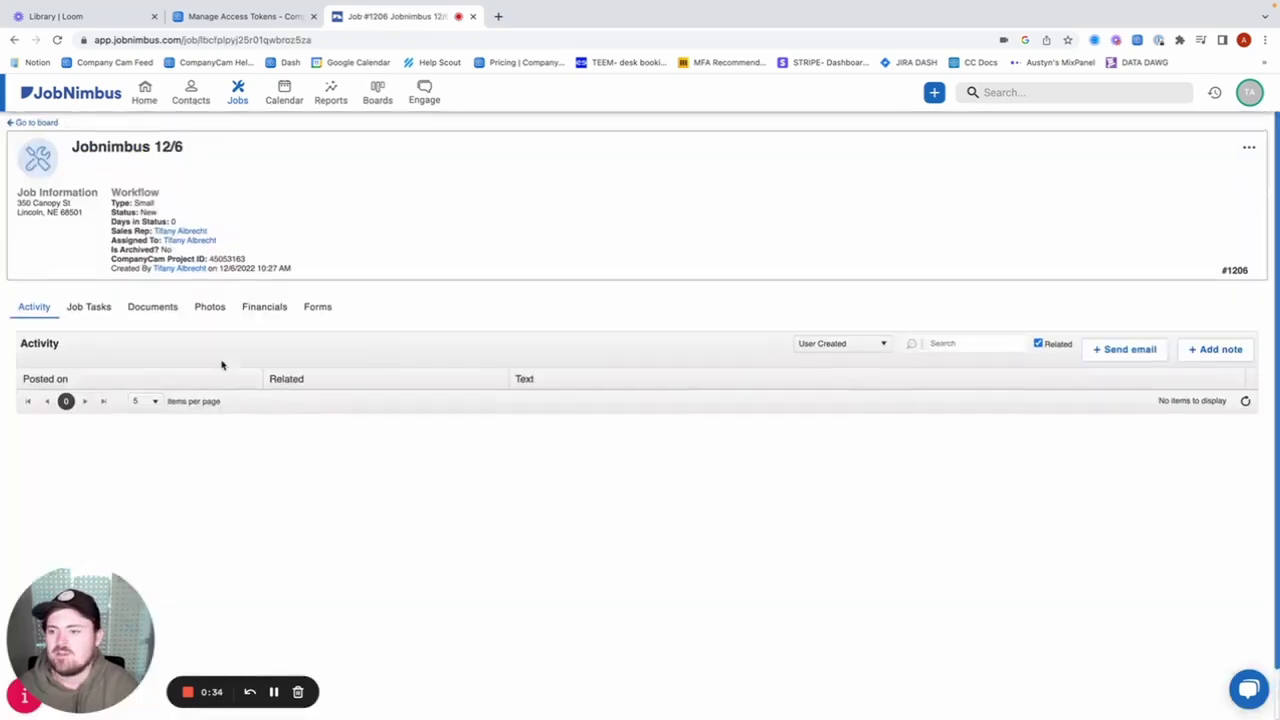
Switch to CompanyCam and show its list of projects.
{"action": "left_click", "coordinate": [258, 20]}
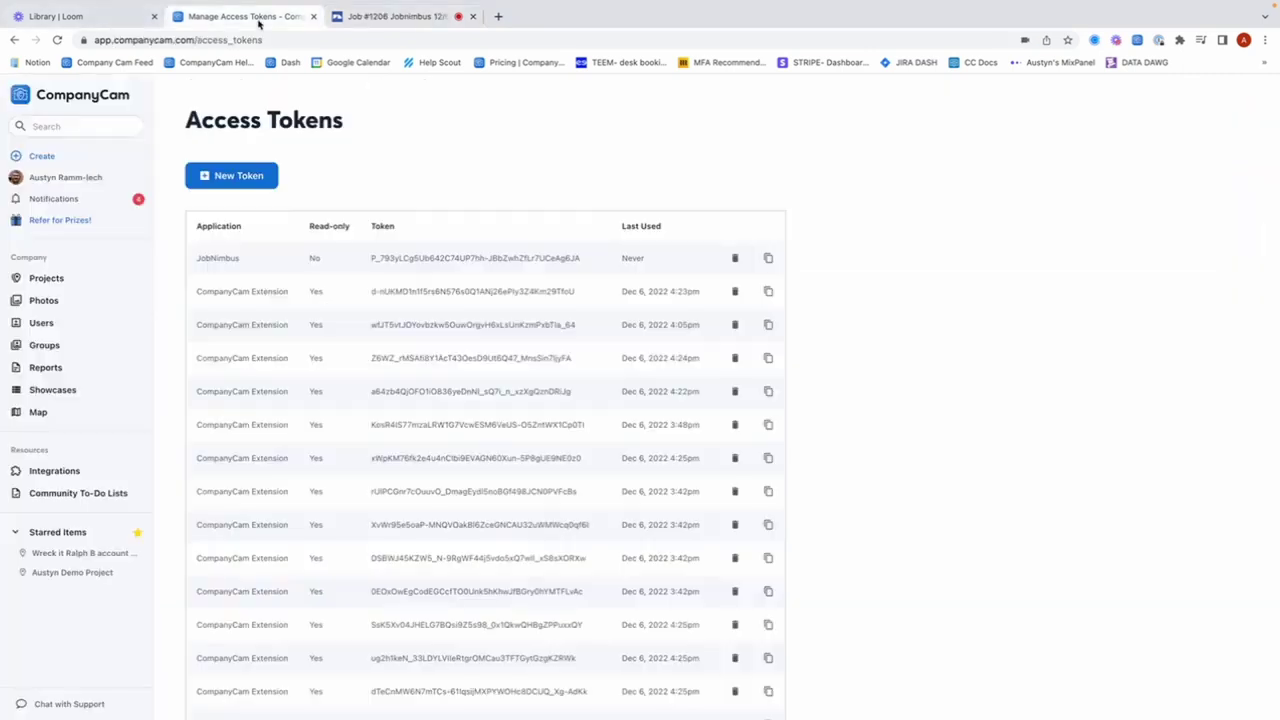
{"action": "left_click", "coordinate": [77, 286]}
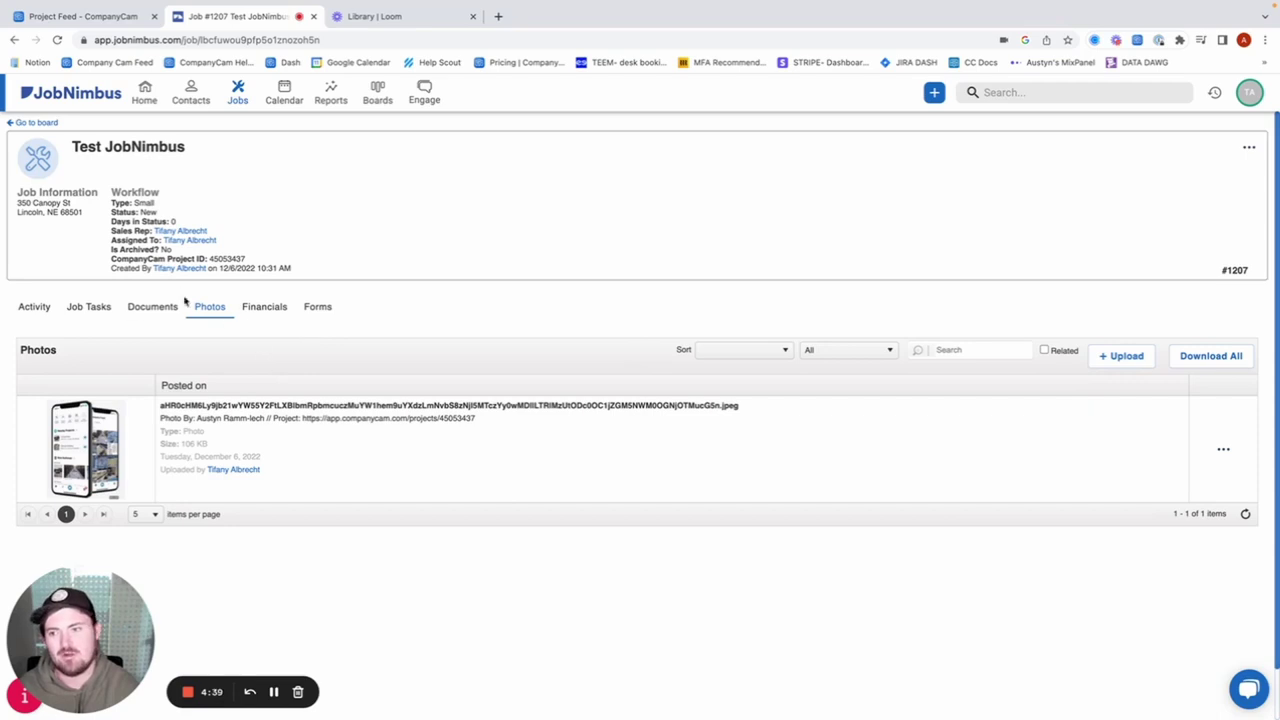
{"action": "left_click", "coordinate": [148, 94]}
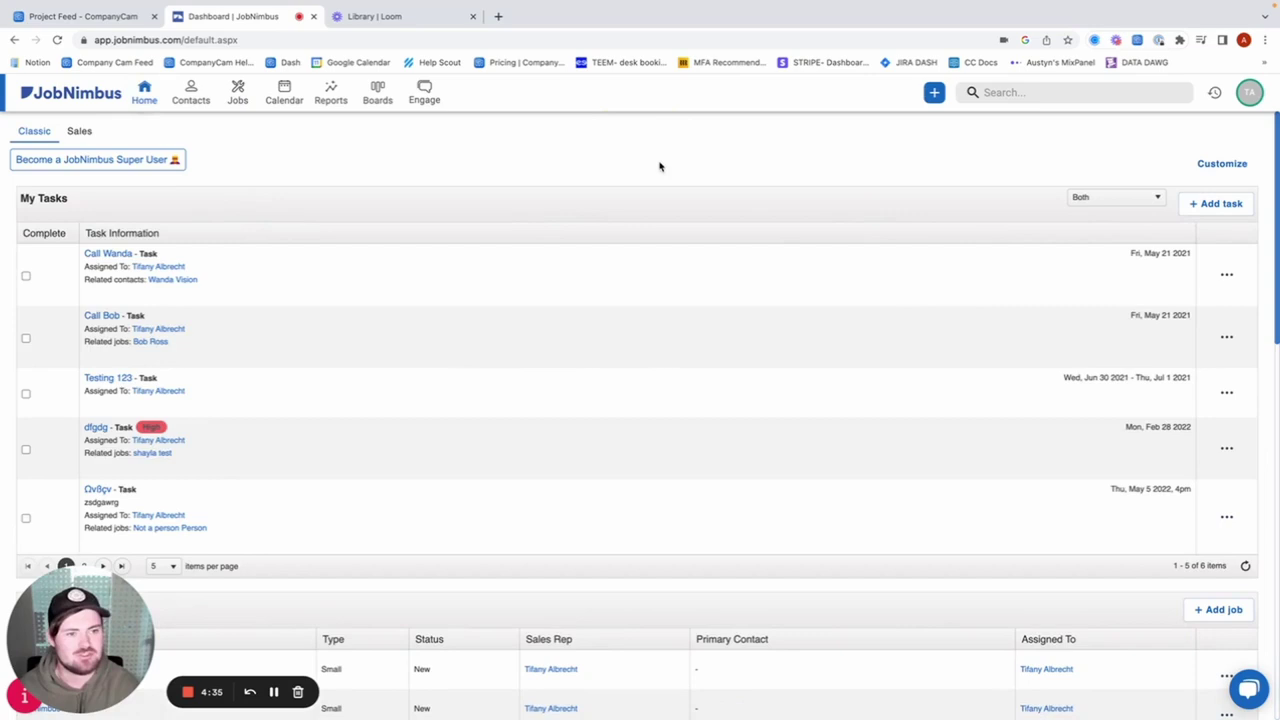
{"action": "left_click", "coordinate": [239, 92]}
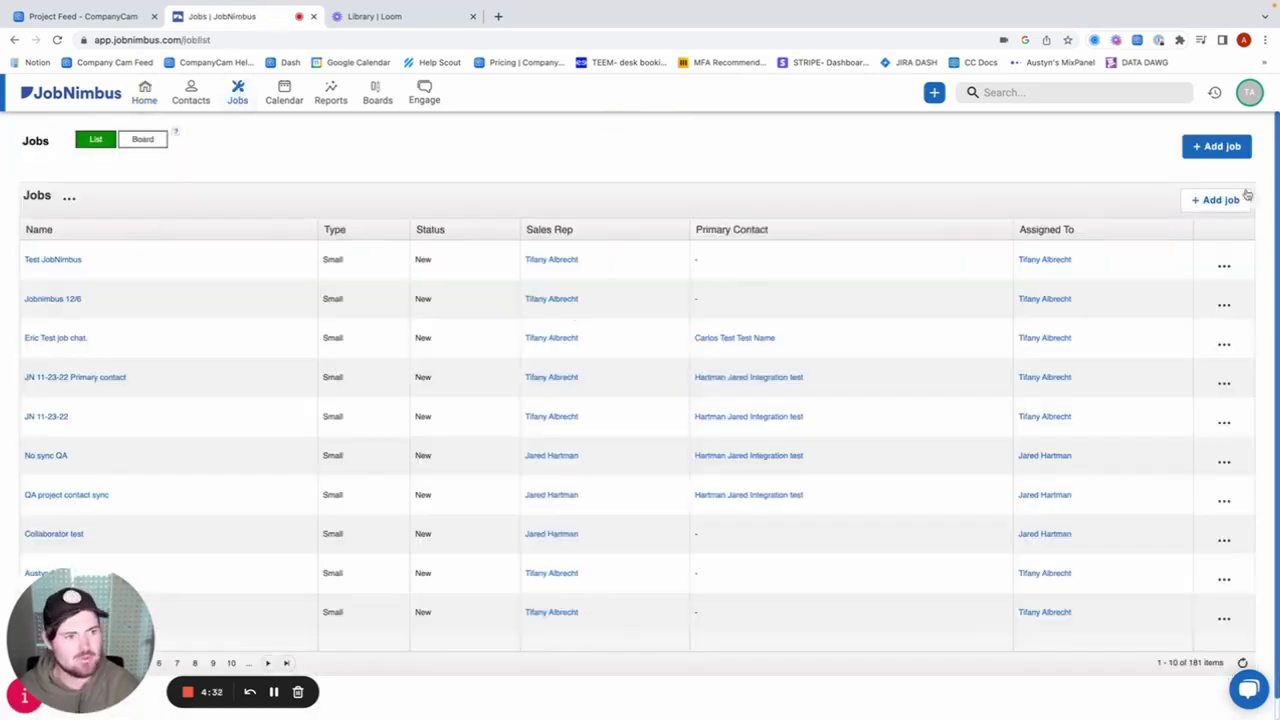
{"action": "left_click", "coordinate": [1220, 150]}
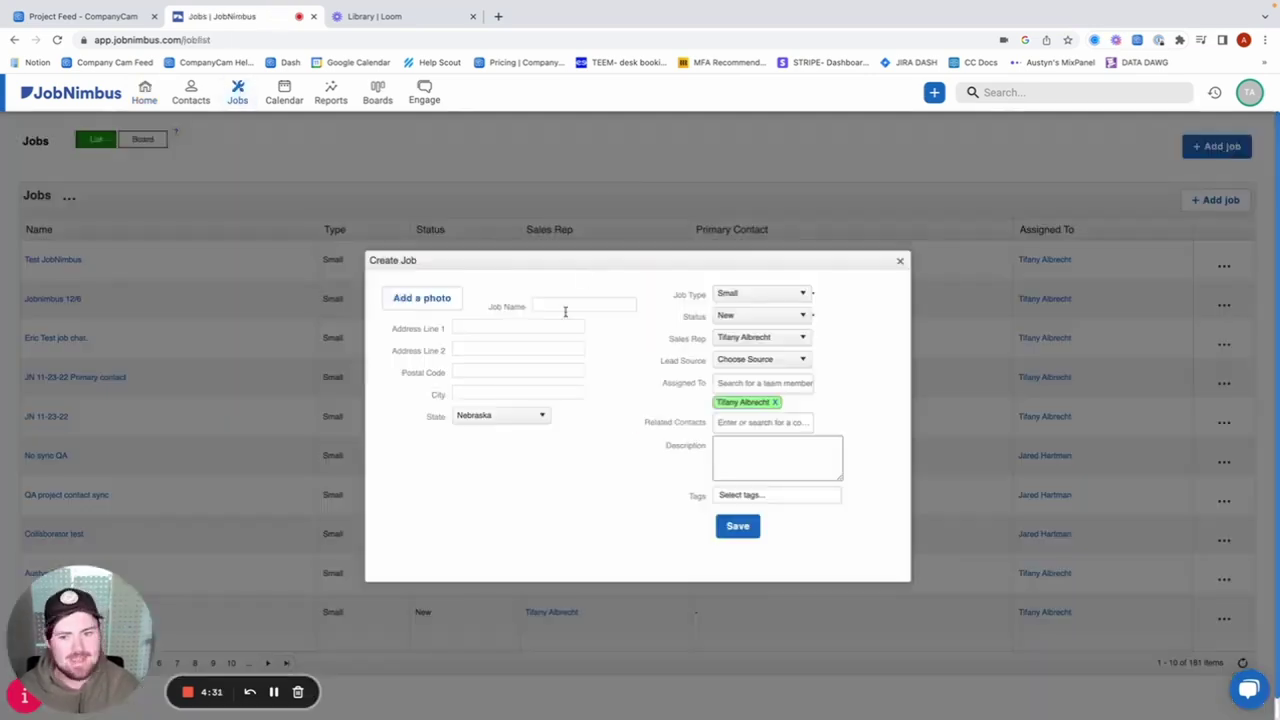
{"action": "left_click", "coordinate": [567, 305]}
{"action": "type", "text": "Test"}
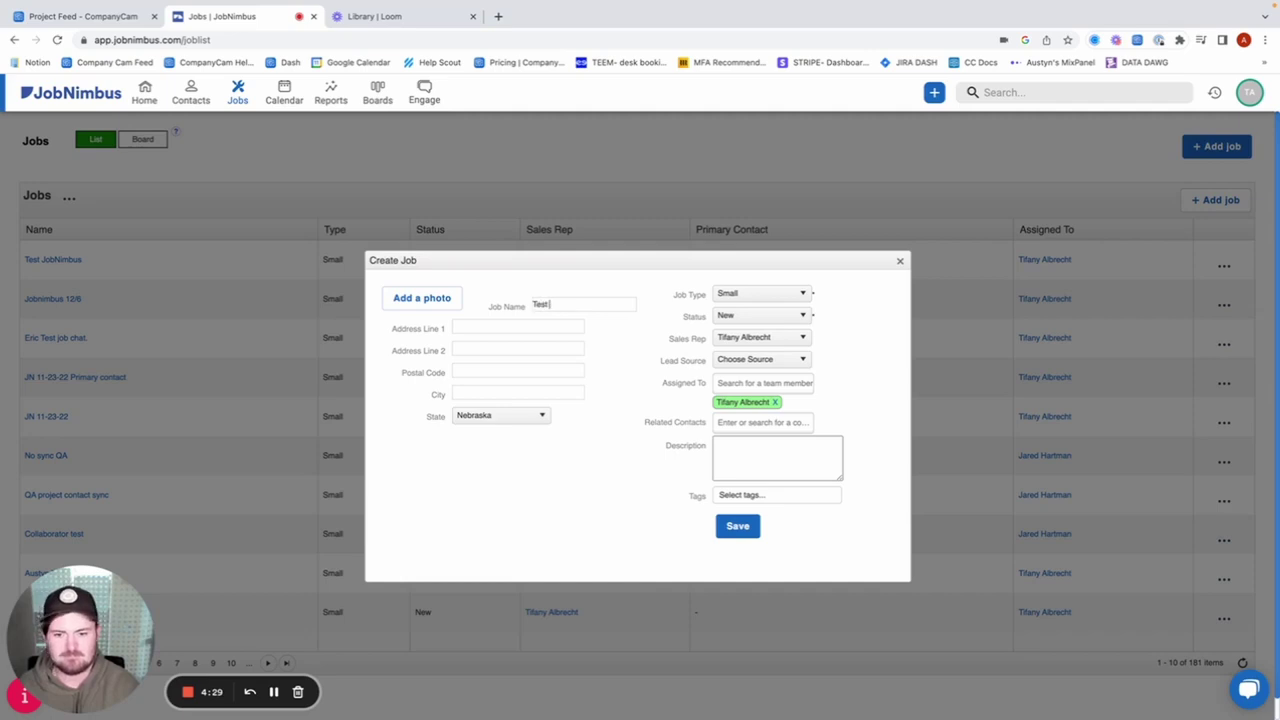
{"action": "type", "text": " Project for J"}
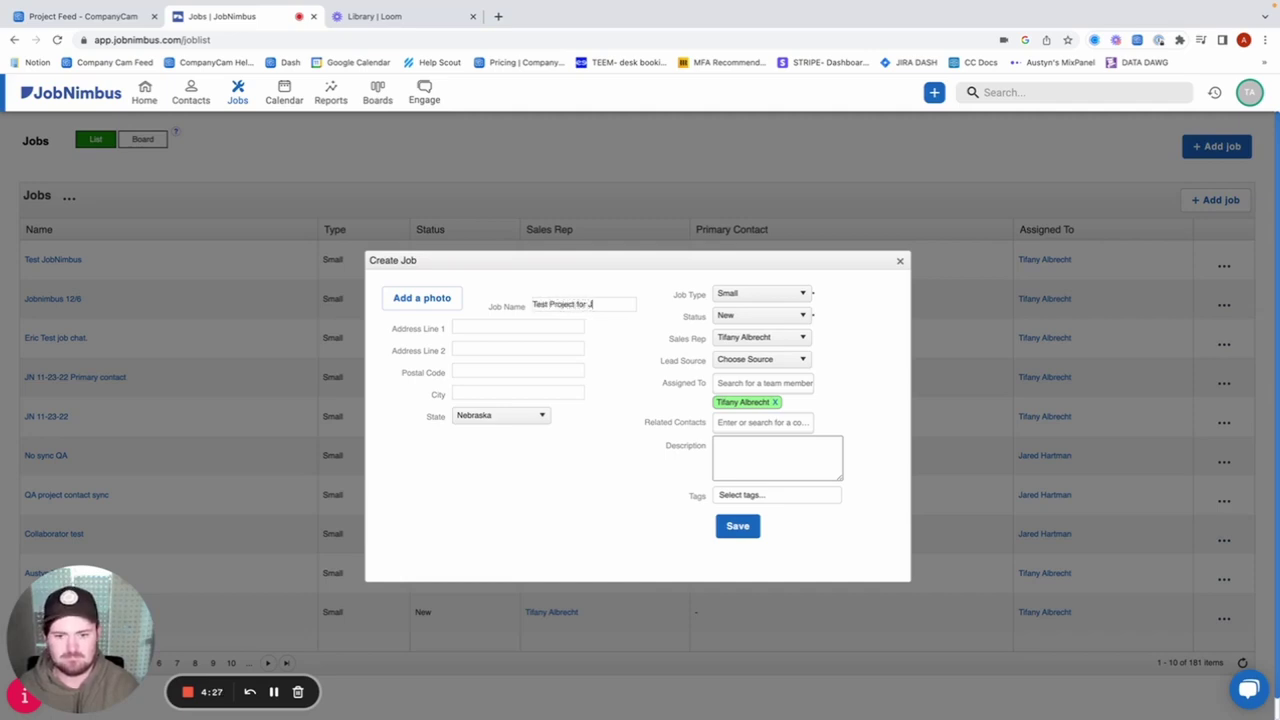
{"action": "type", "text": "N Integration"}
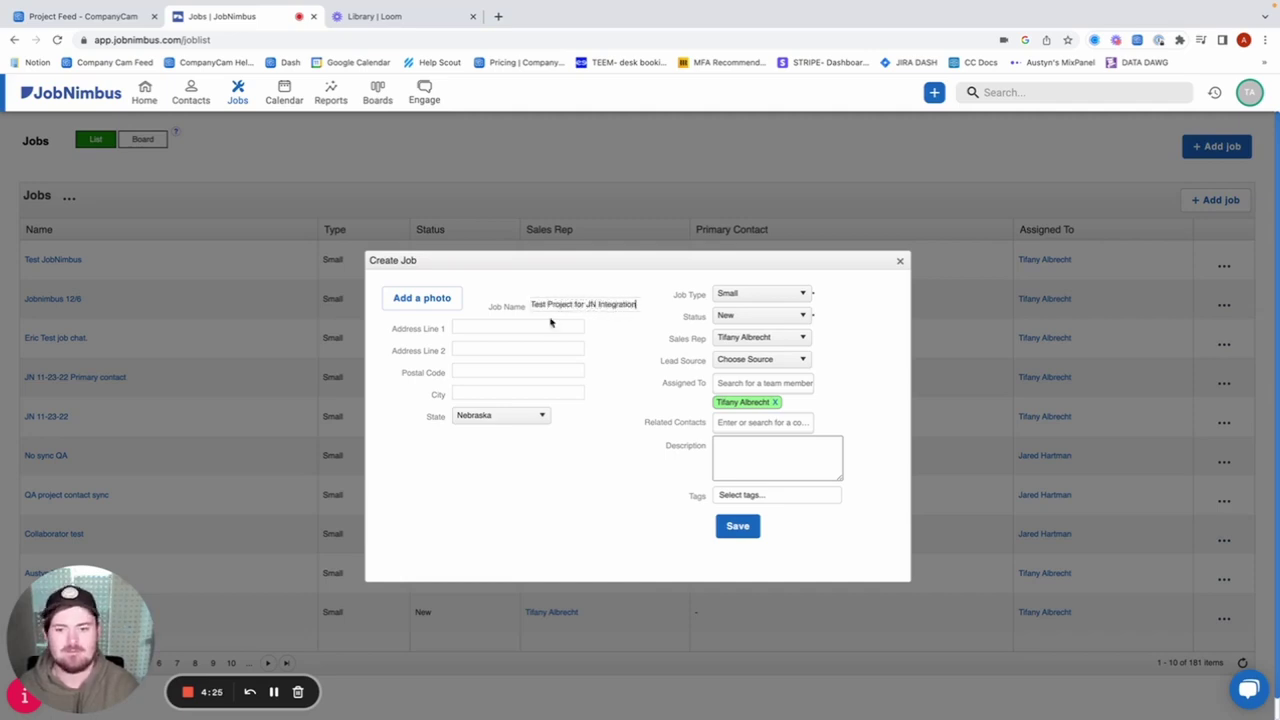
{"action": "left_click", "coordinate": [508, 326]}
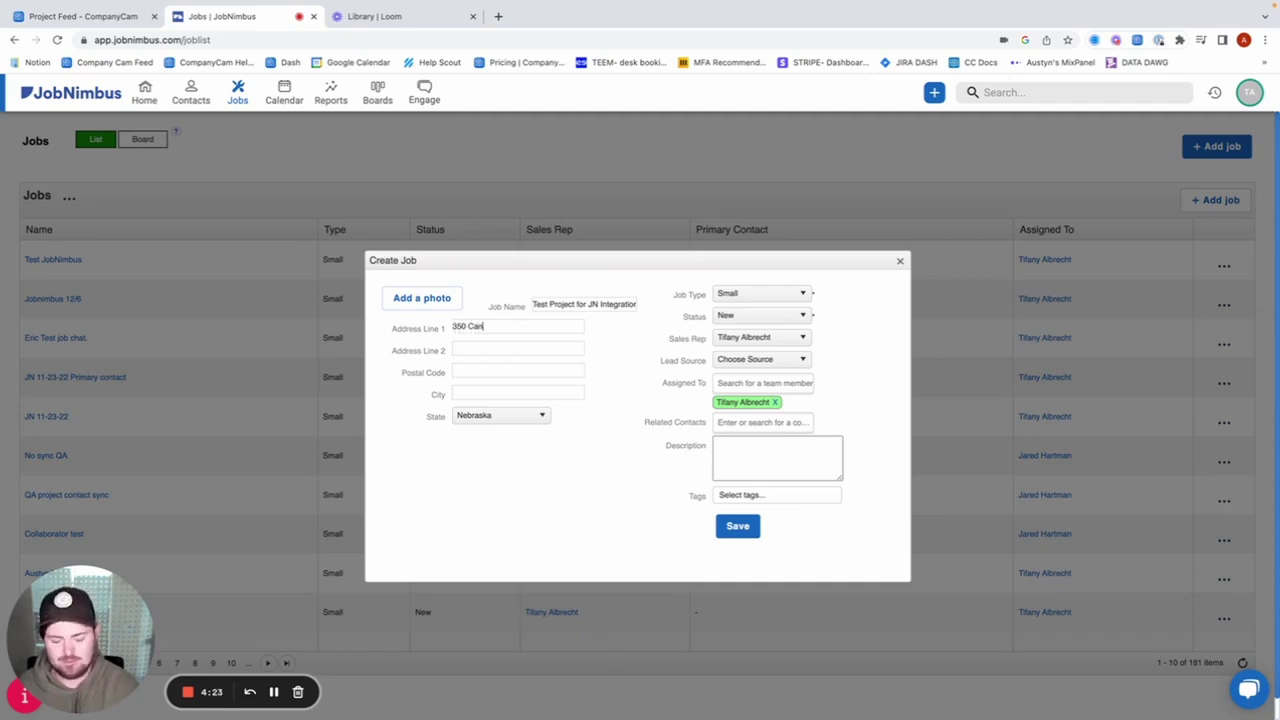
{"action": "left_click", "coordinate": [481, 375]}
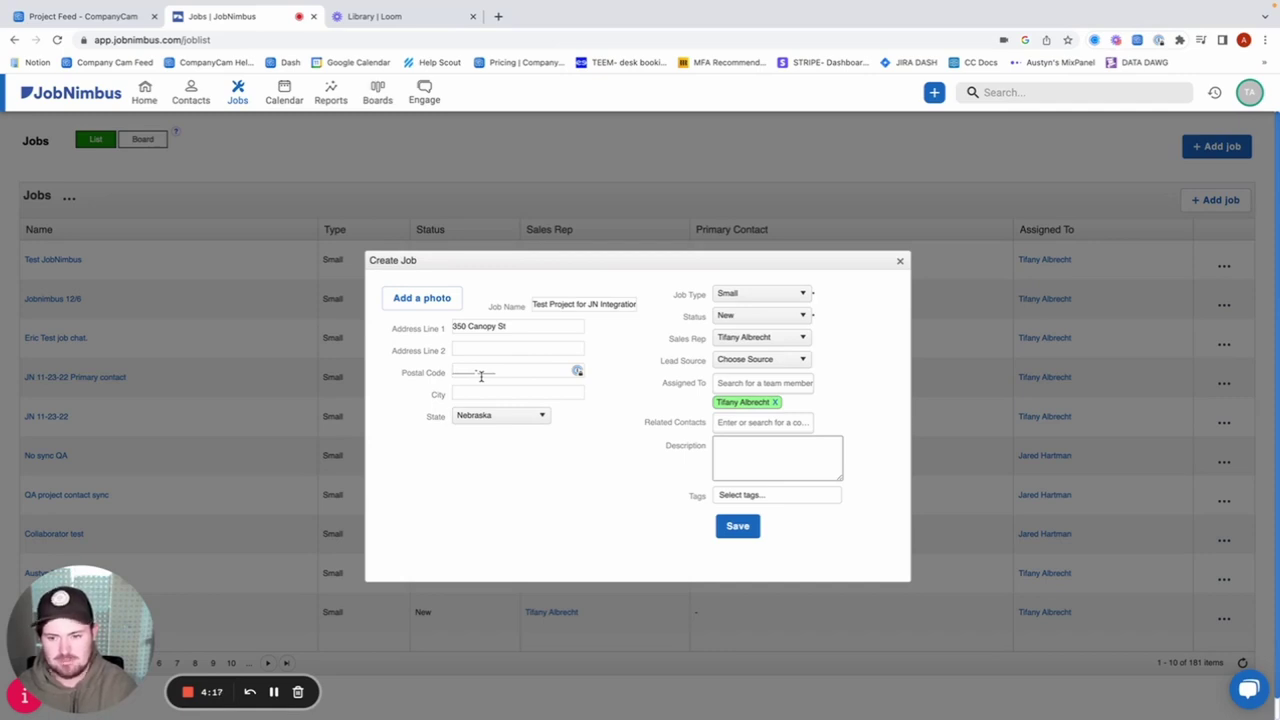
{"action": "type", "text": "68508"}
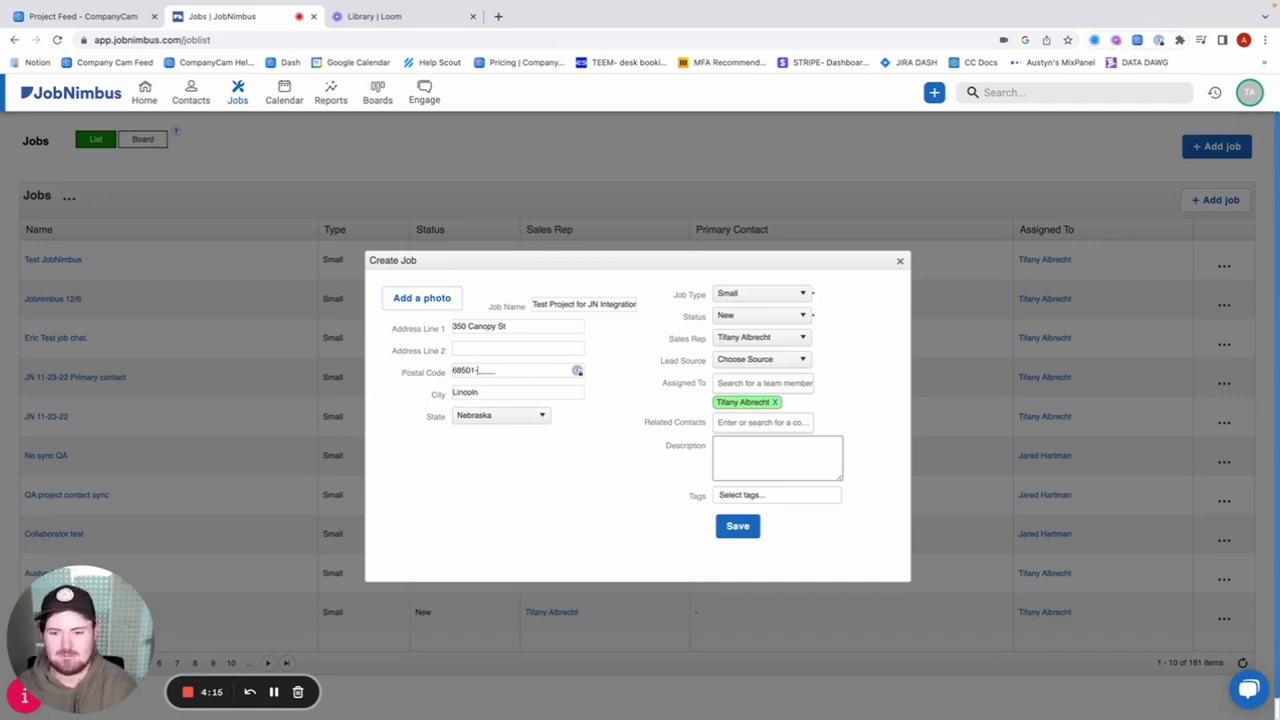
{"action": "left_click", "coordinate": [733, 528]}
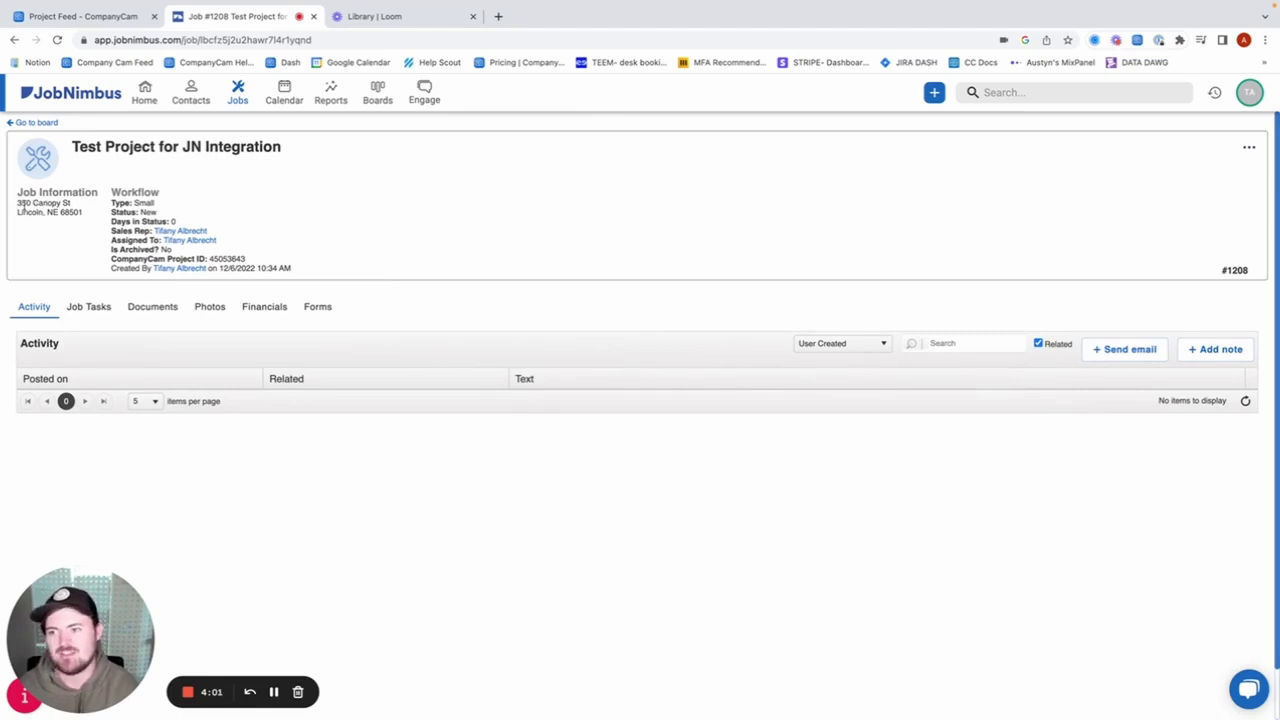
Upload the CompanyCam SC image from the computer into the Test Project for JN Integration project.
{"action": "left_click", "coordinate": [87, 20]}
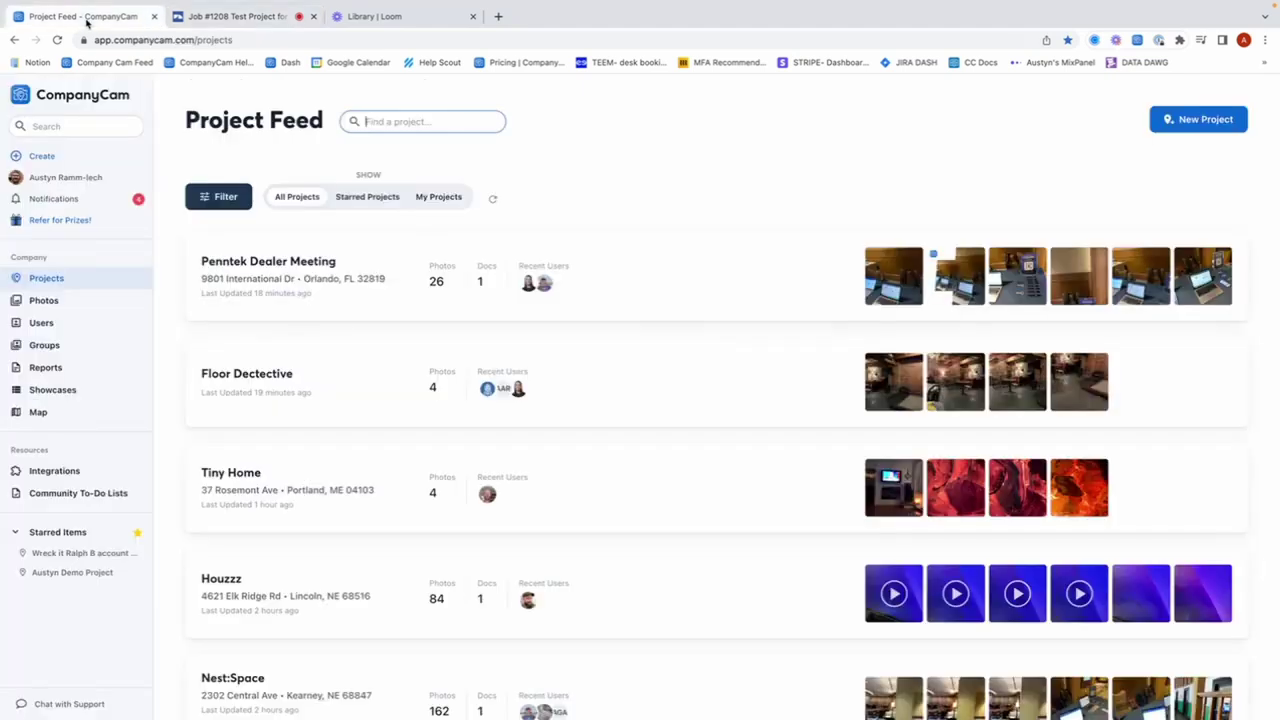
{"action": "left_click", "coordinate": [91, 279]}
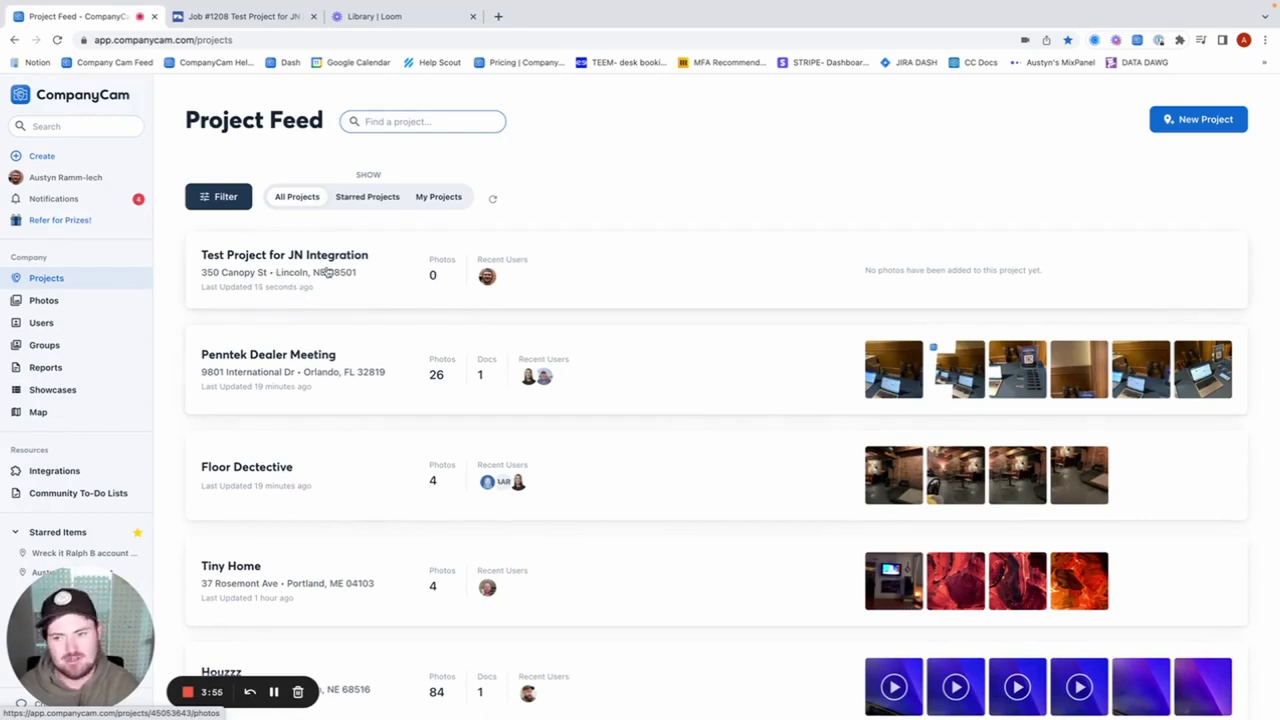
{"action": "left_click", "coordinate": [328, 272]}
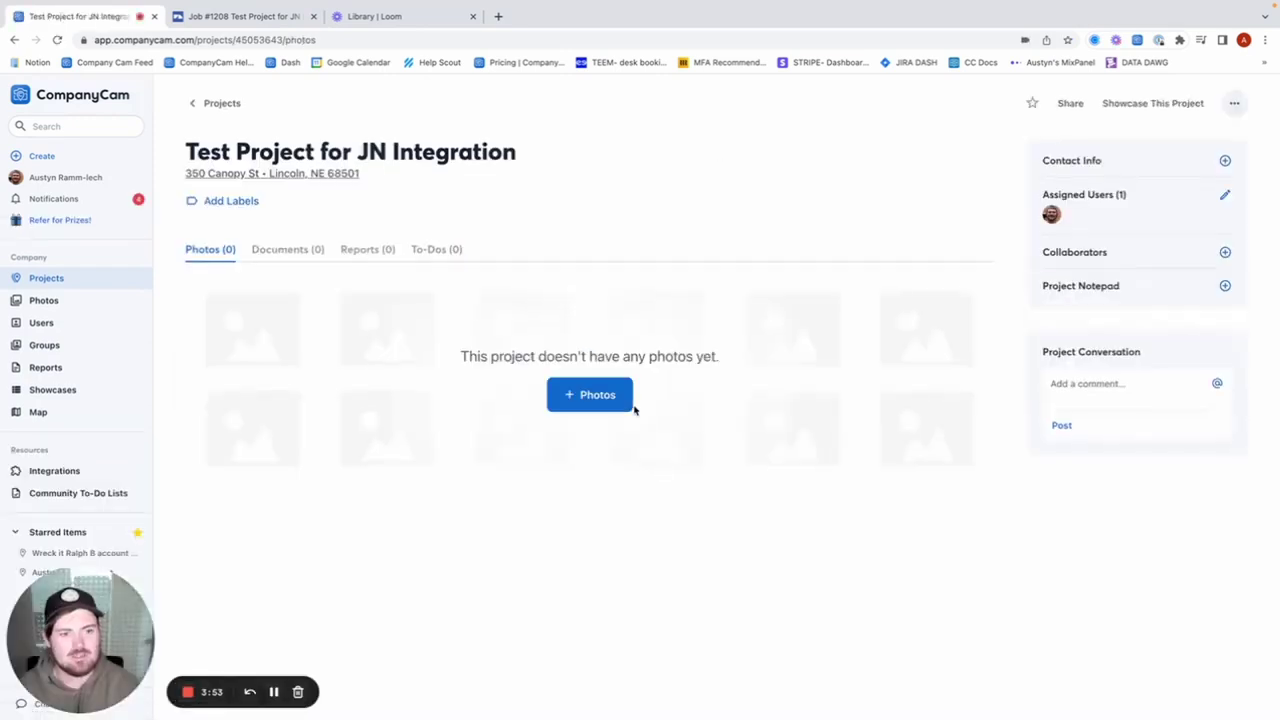
{"action": "left_click", "coordinate": [597, 396]}
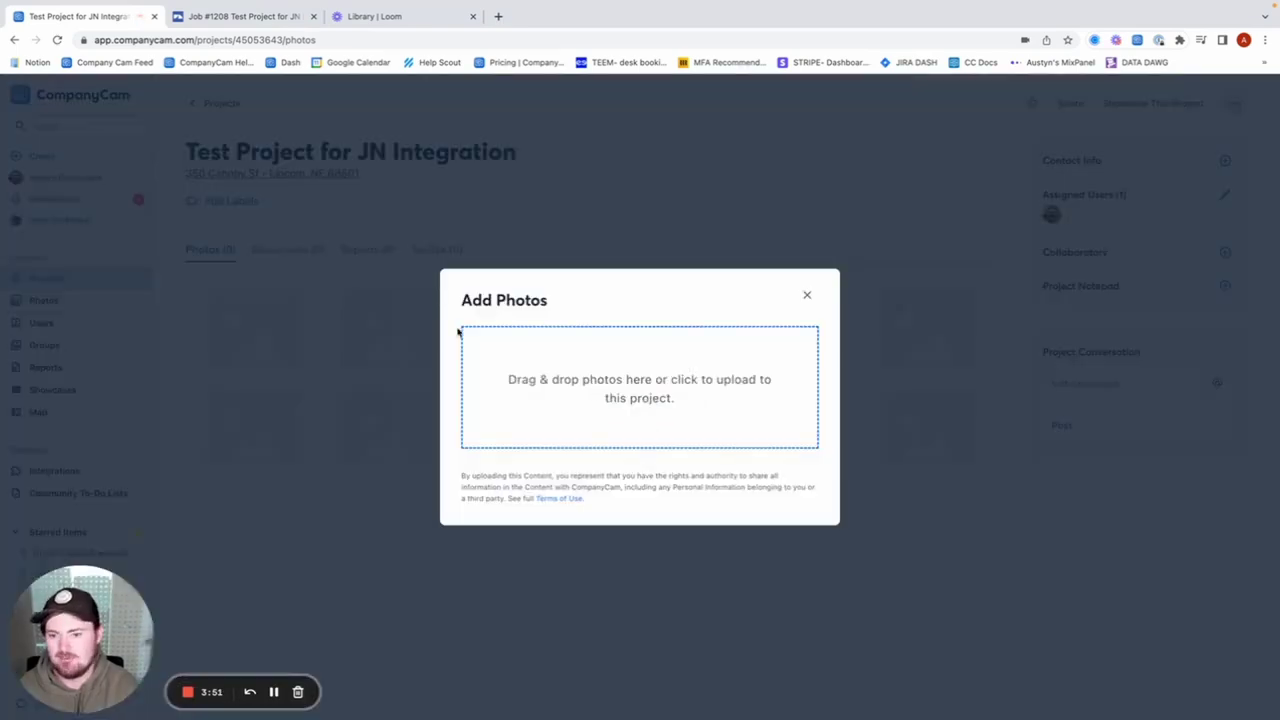
{"action": "left_click", "coordinate": [565, 372]}
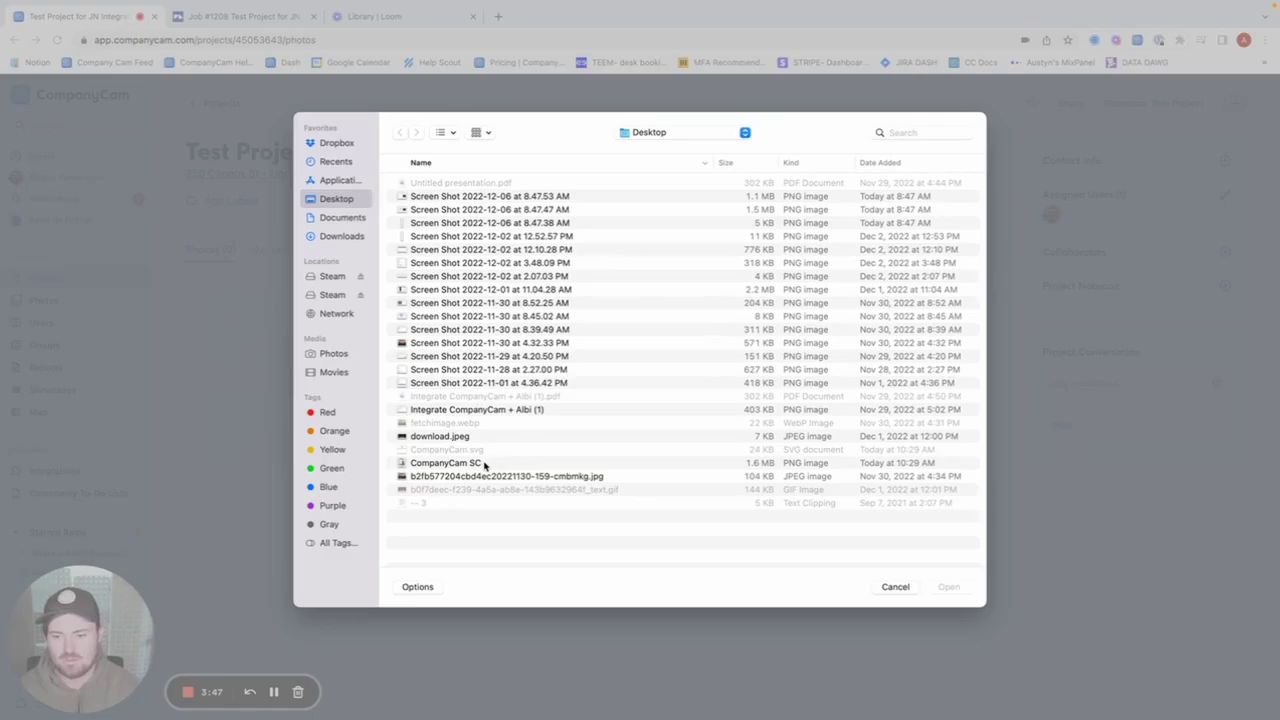
{"action": "left_click", "coordinate": [447, 463]}
{"action": "left_click", "coordinate": [948, 586]}
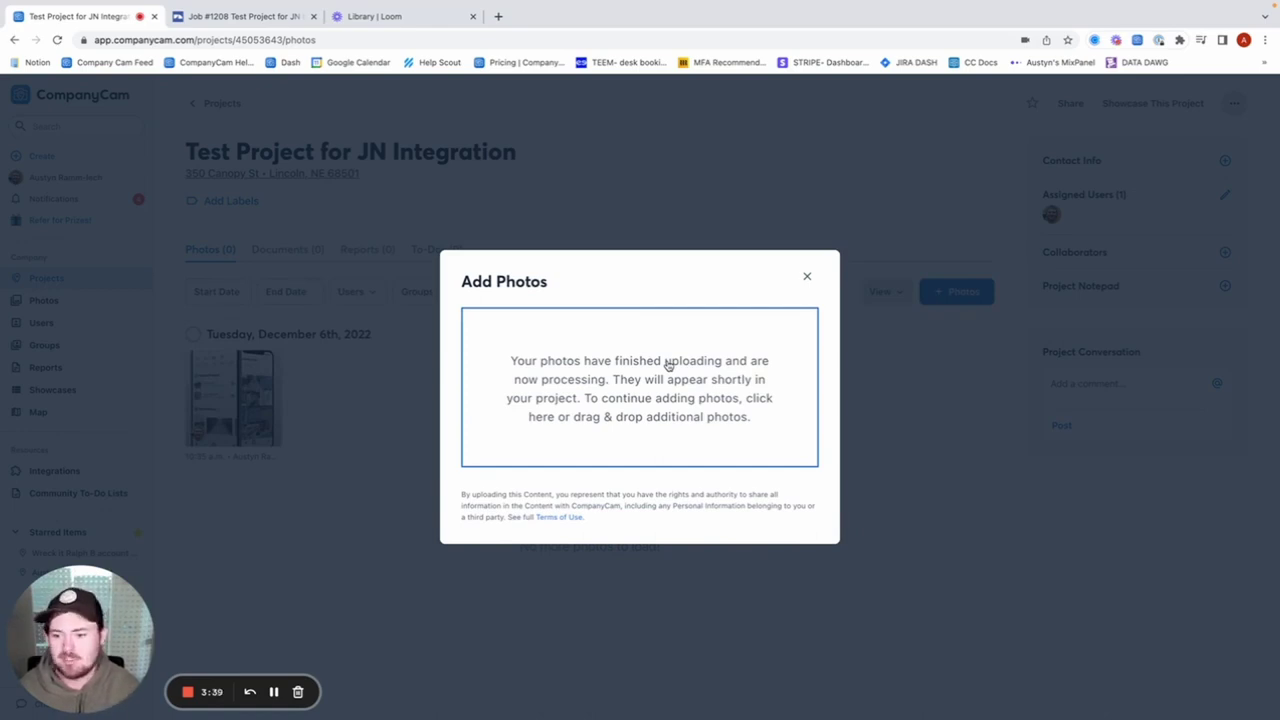
{"action": "left_click", "coordinate": [810, 279]}
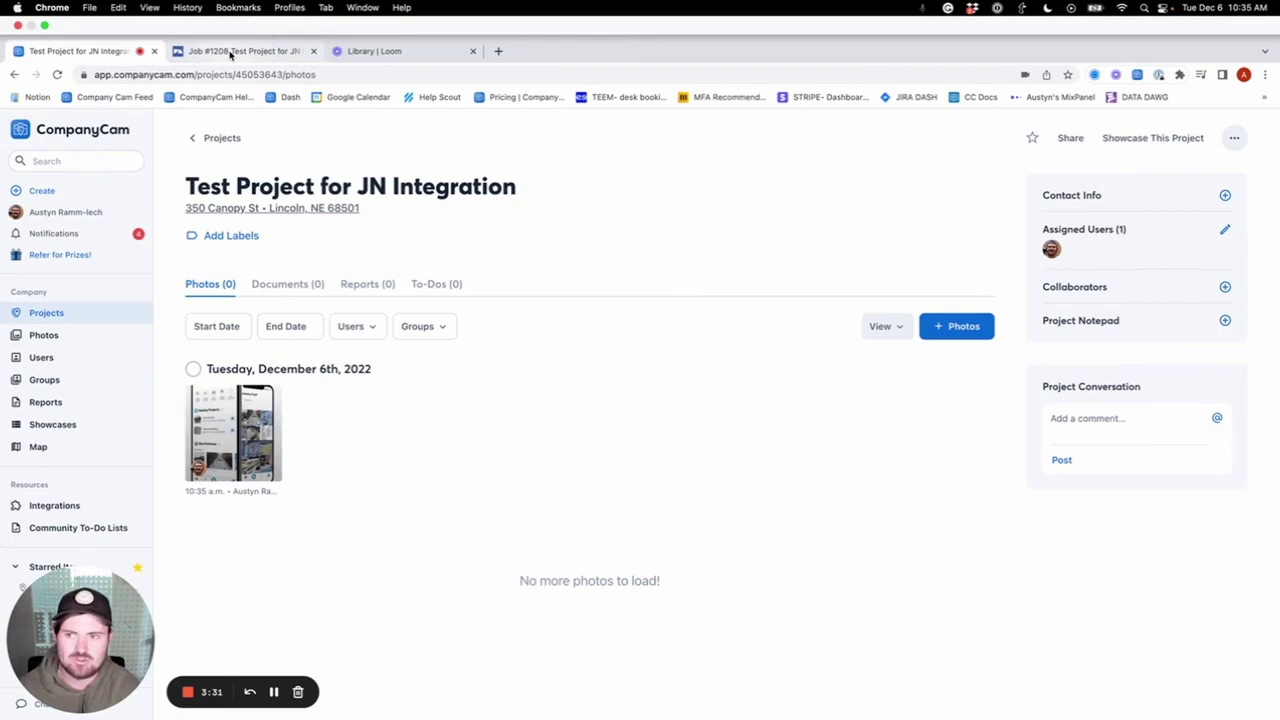
Show JobNimbus job #1208's photos, including the 106 KB image synced from CompanyCam.
{"action": "left_click", "coordinate": [231, 52]}
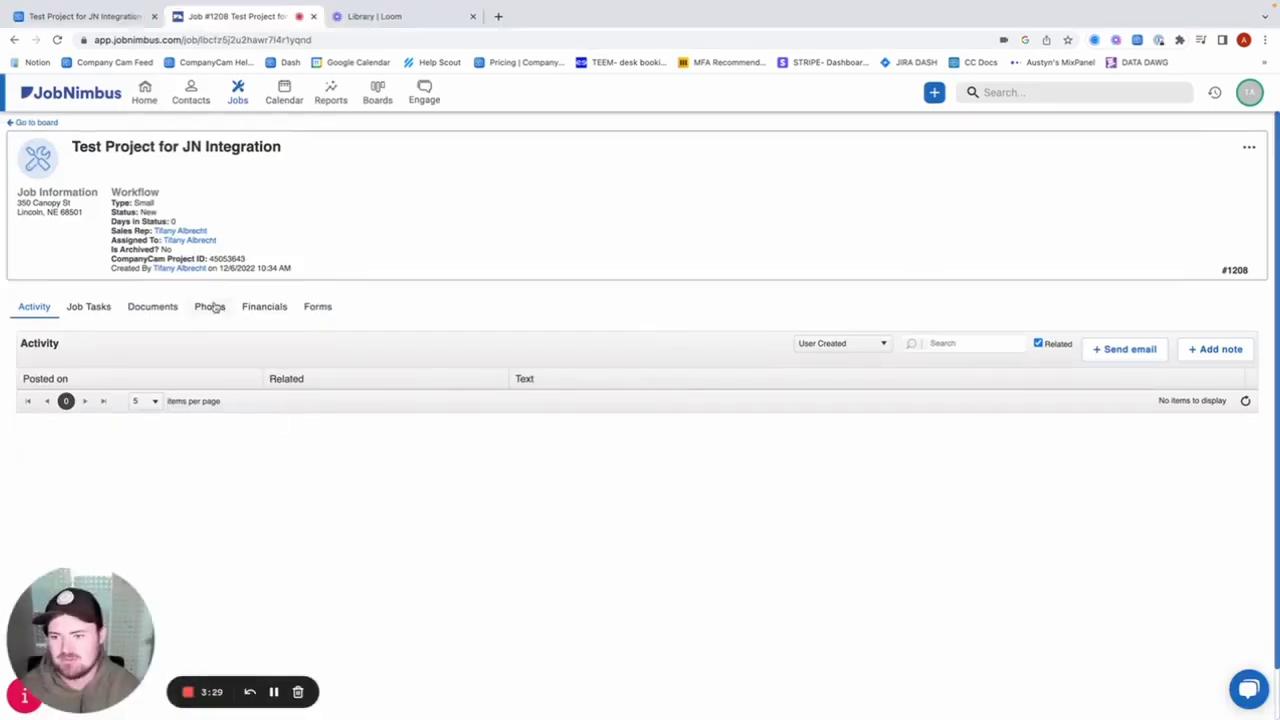
{"action": "left_click", "coordinate": [210, 306]}
{"action": "scroll", "coordinate": [287, 500], "scroll_direction": "down", "scroll_amount": 1}
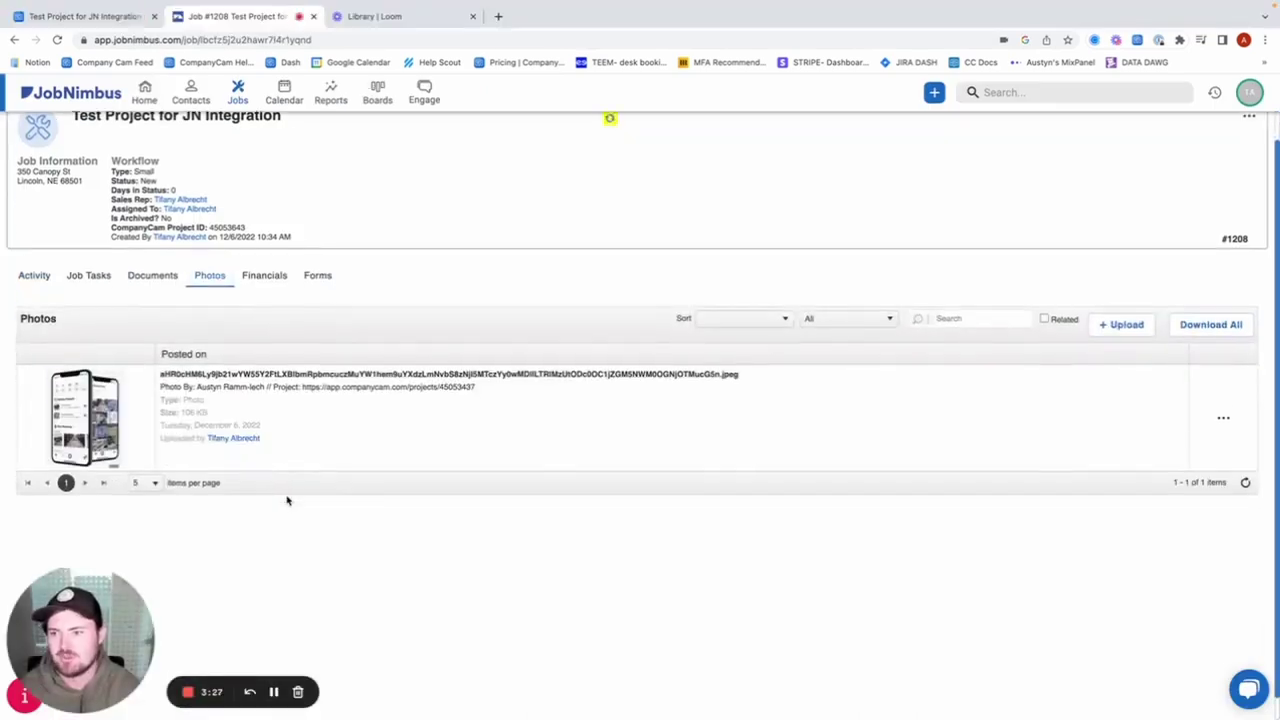